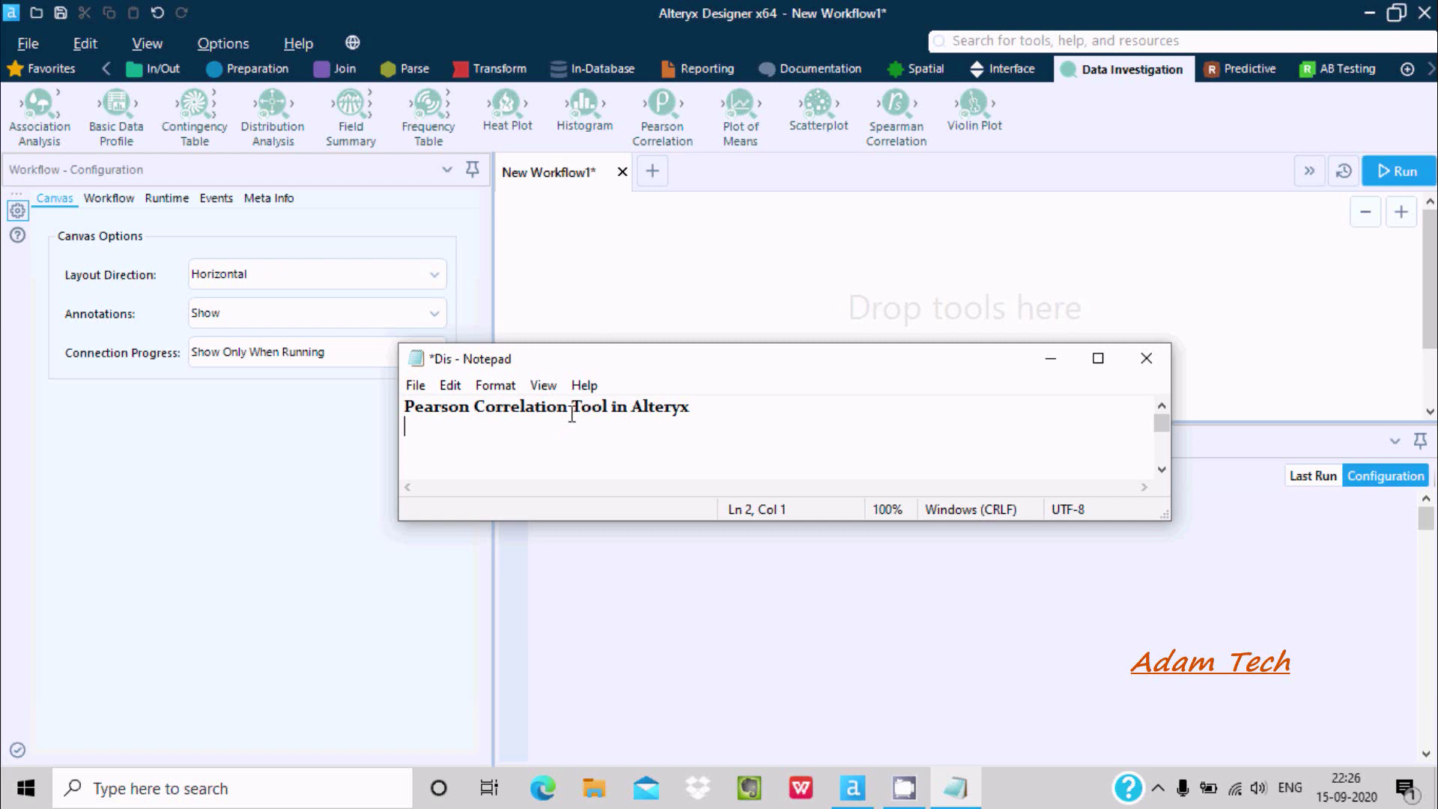
Minimize the 'Pearson Correlation Tool in Alteryx' Notepad note to show the empty Alteryx workflow.
{"action": "left_click", "coordinate": [1051, 358]}
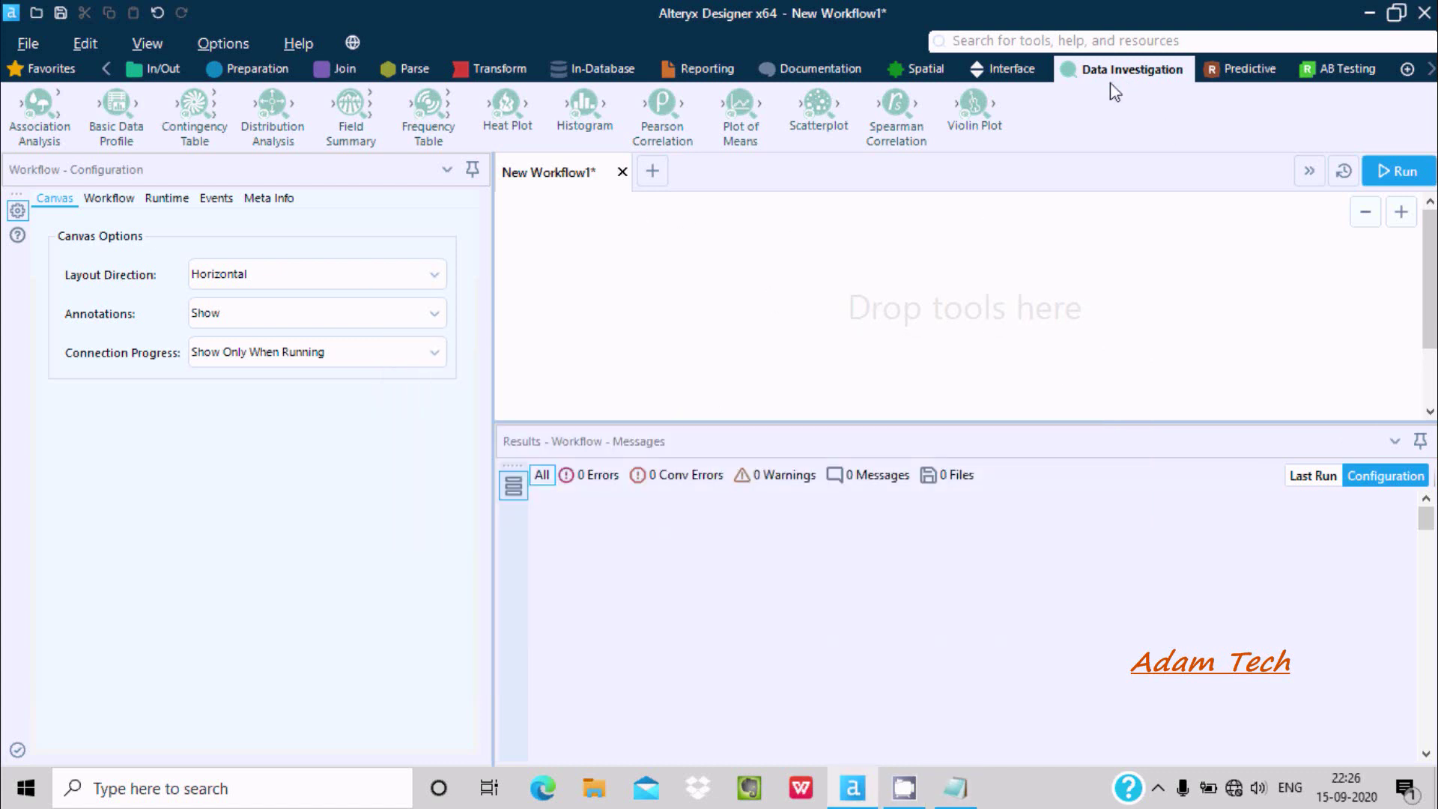
{"action": "left_click_drag", "start_coordinate": [665, 104], "coordinate": [719, 123]}
{"action": "mouse_move", "coordinate": [665, 105]}
{"action": "left_mouse_down"}
{"action": "mouse_move", "coordinate": [668, 307]}
{"action": "mouse_move", "coordinate": [658, 116]}
{"action": "left_mouse_up"}
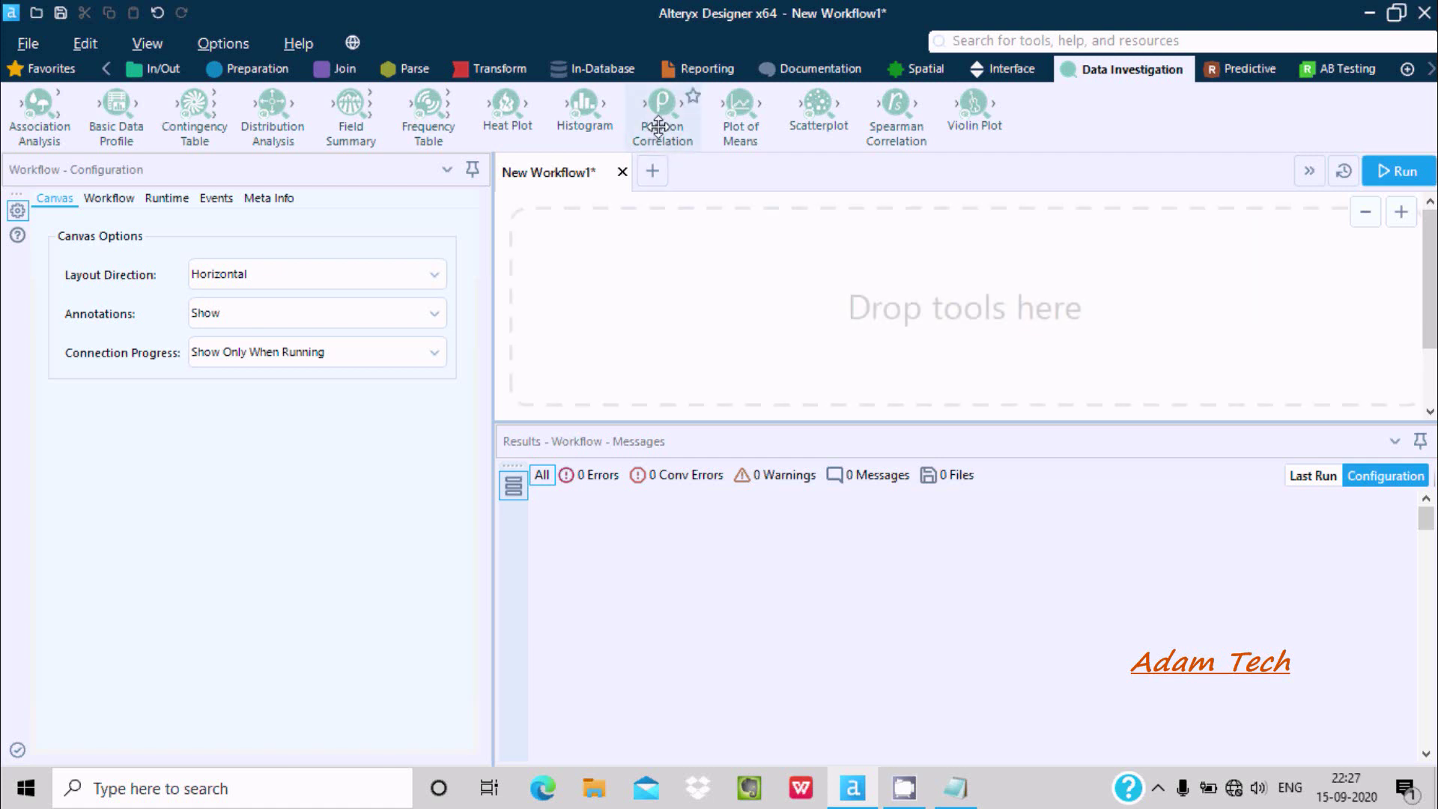
{"action": "mouse_move", "coordinate": [658, 128]}
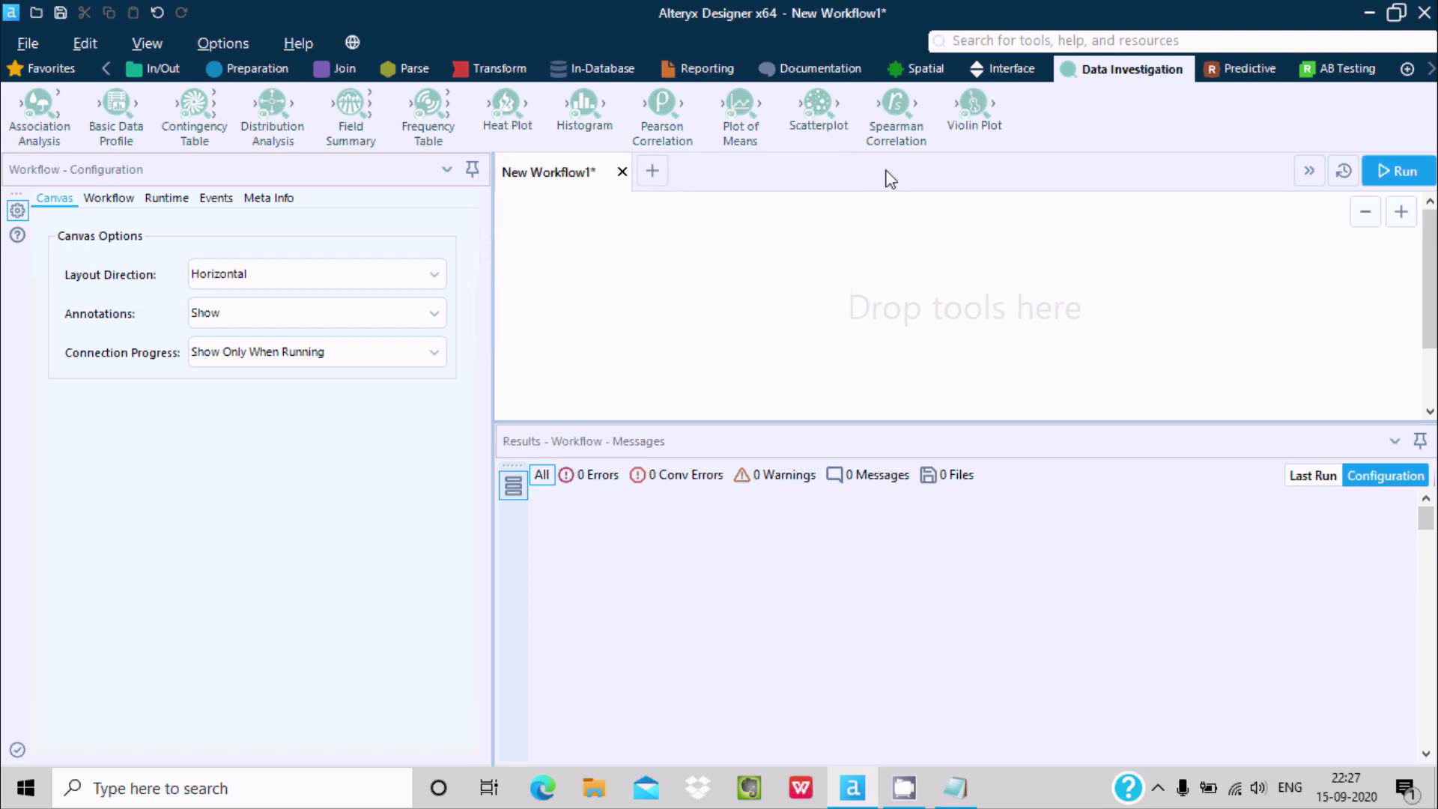
Add an Input Data tool and connect it to a.yxdb from Recent connections.
{"action": "left_click", "coordinate": [178, 72]}
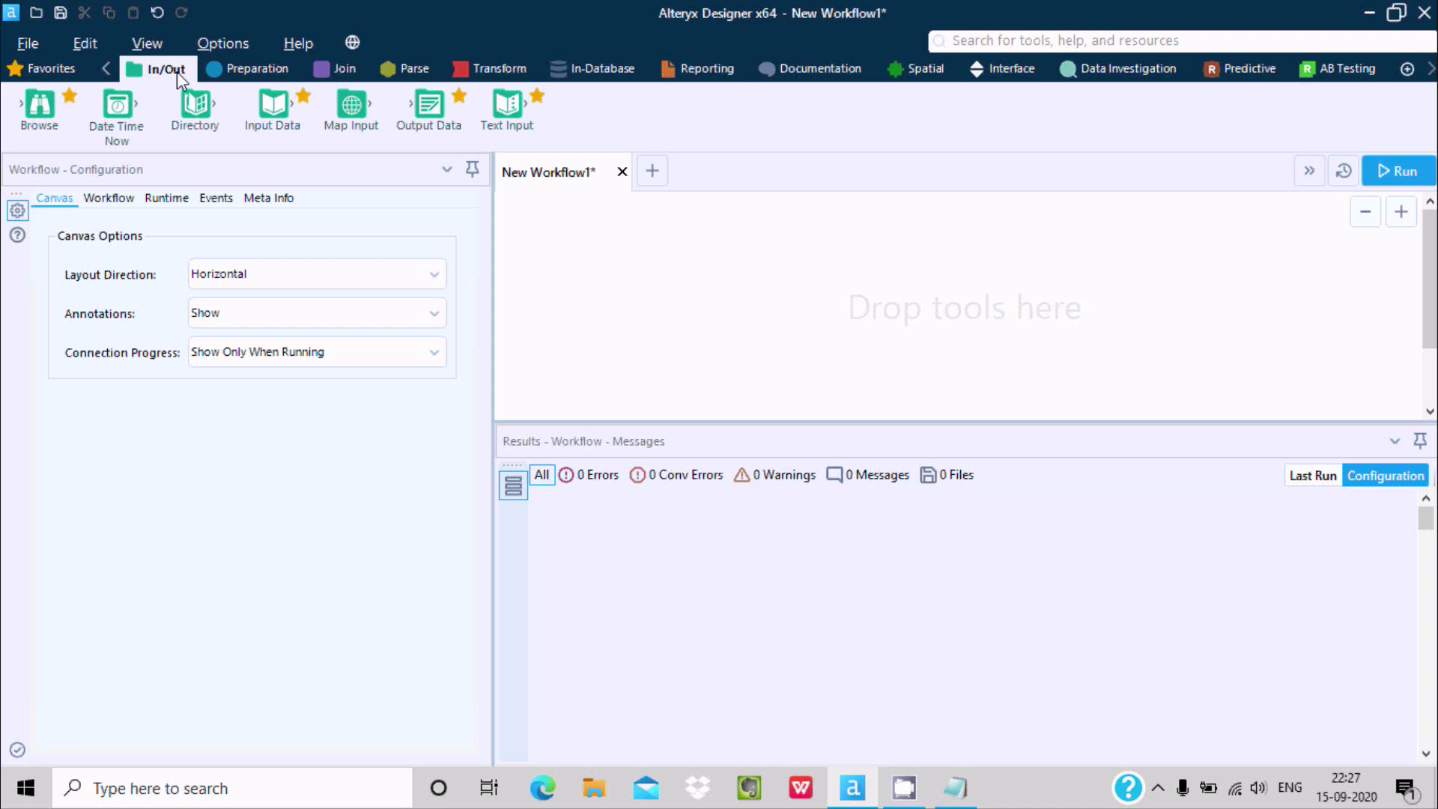
{"action": "left_click_drag", "start_coordinate": [272, 104], "coordinate": [613, 271]}
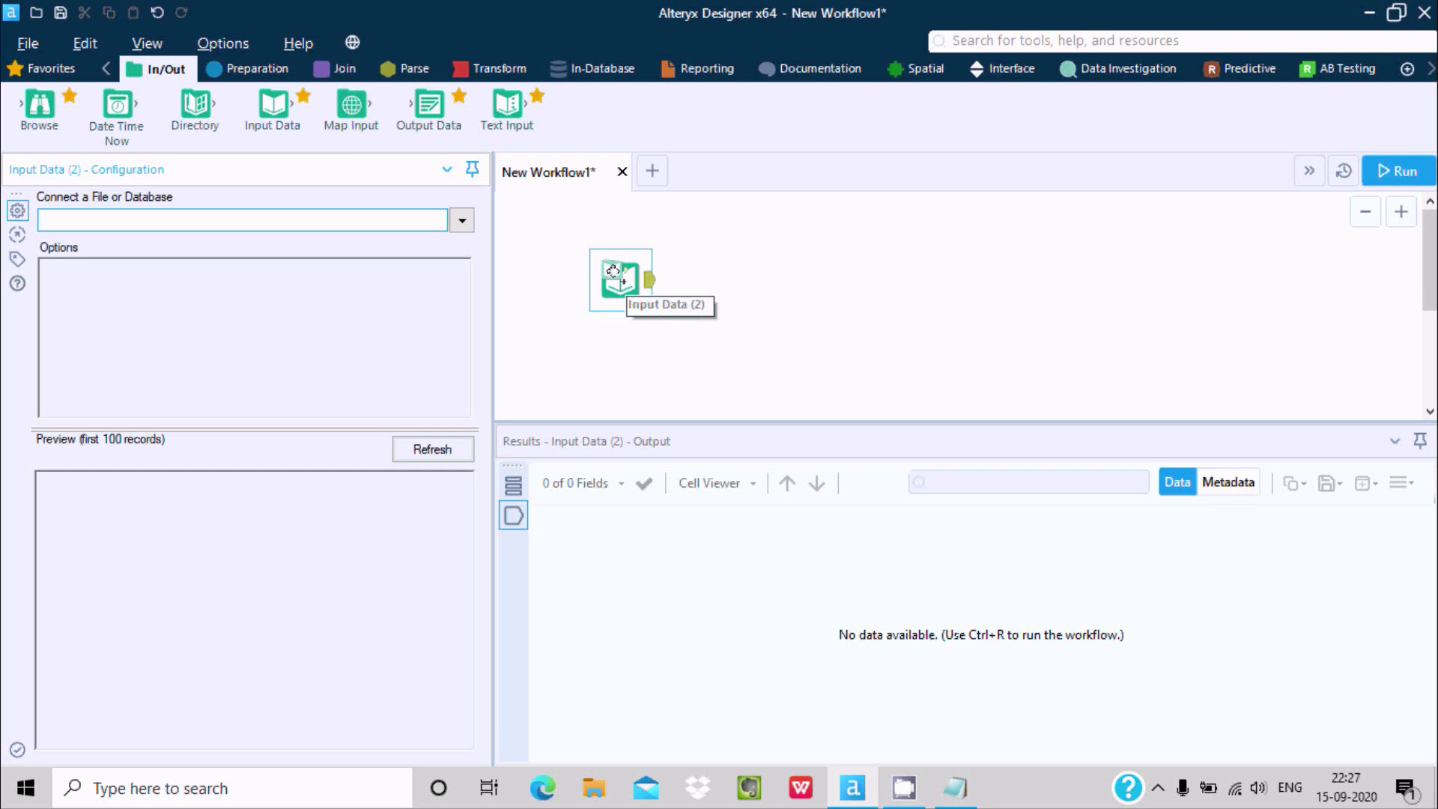
{"action": "left_click", "coordinate": [462, 220]}
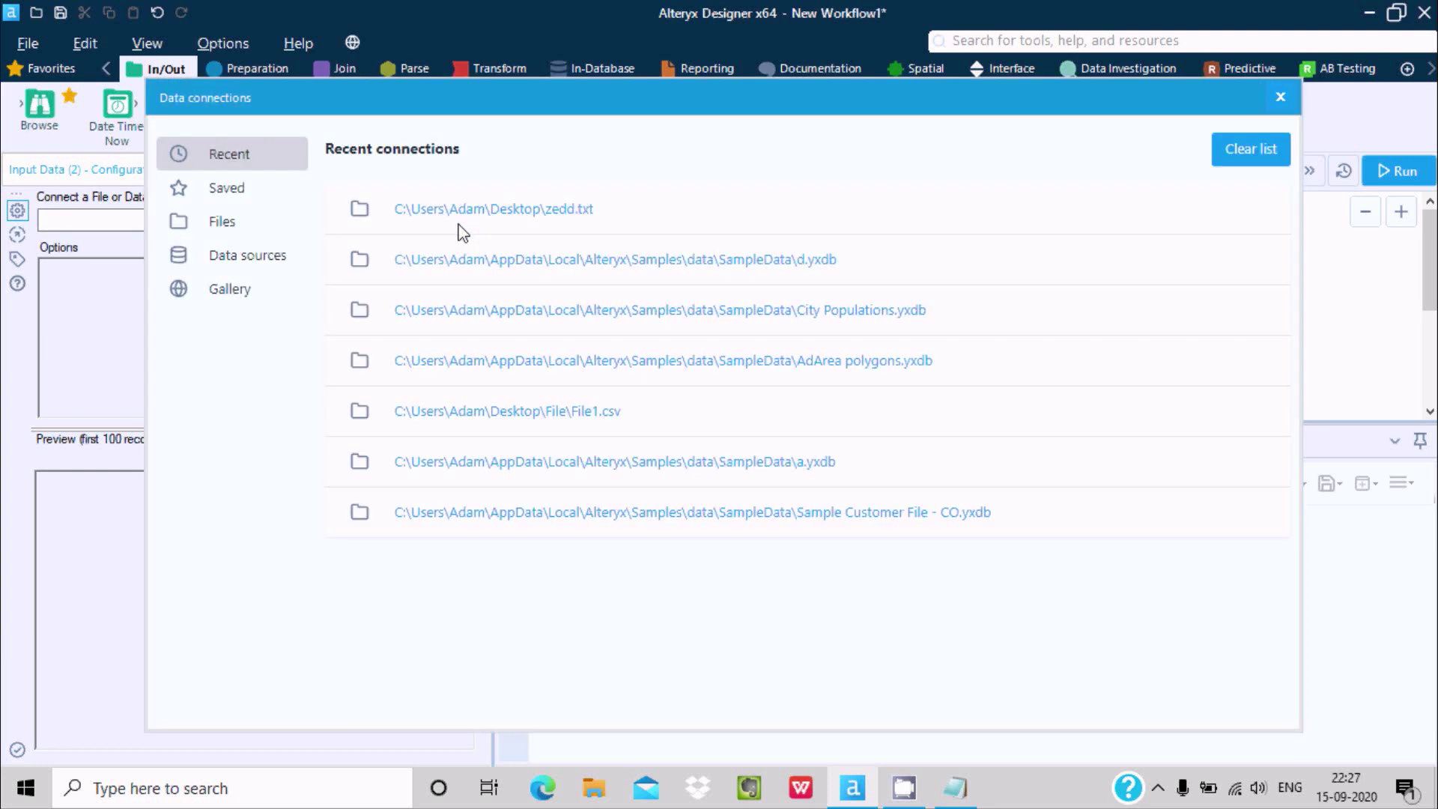
{"action": "left_click", "coordinate": [222, 262]}
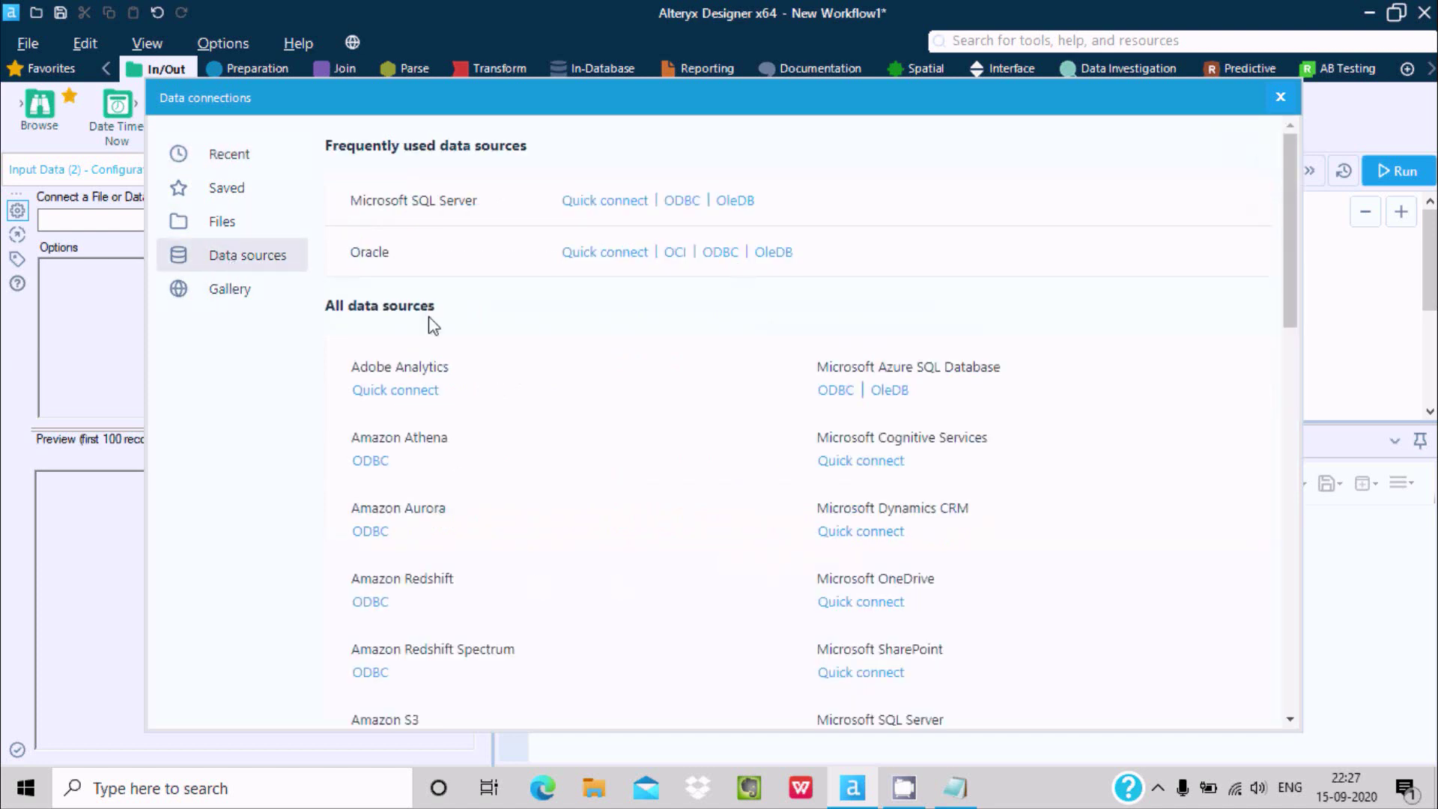
{"action": "left_click", "coordinate": [234, 238]}
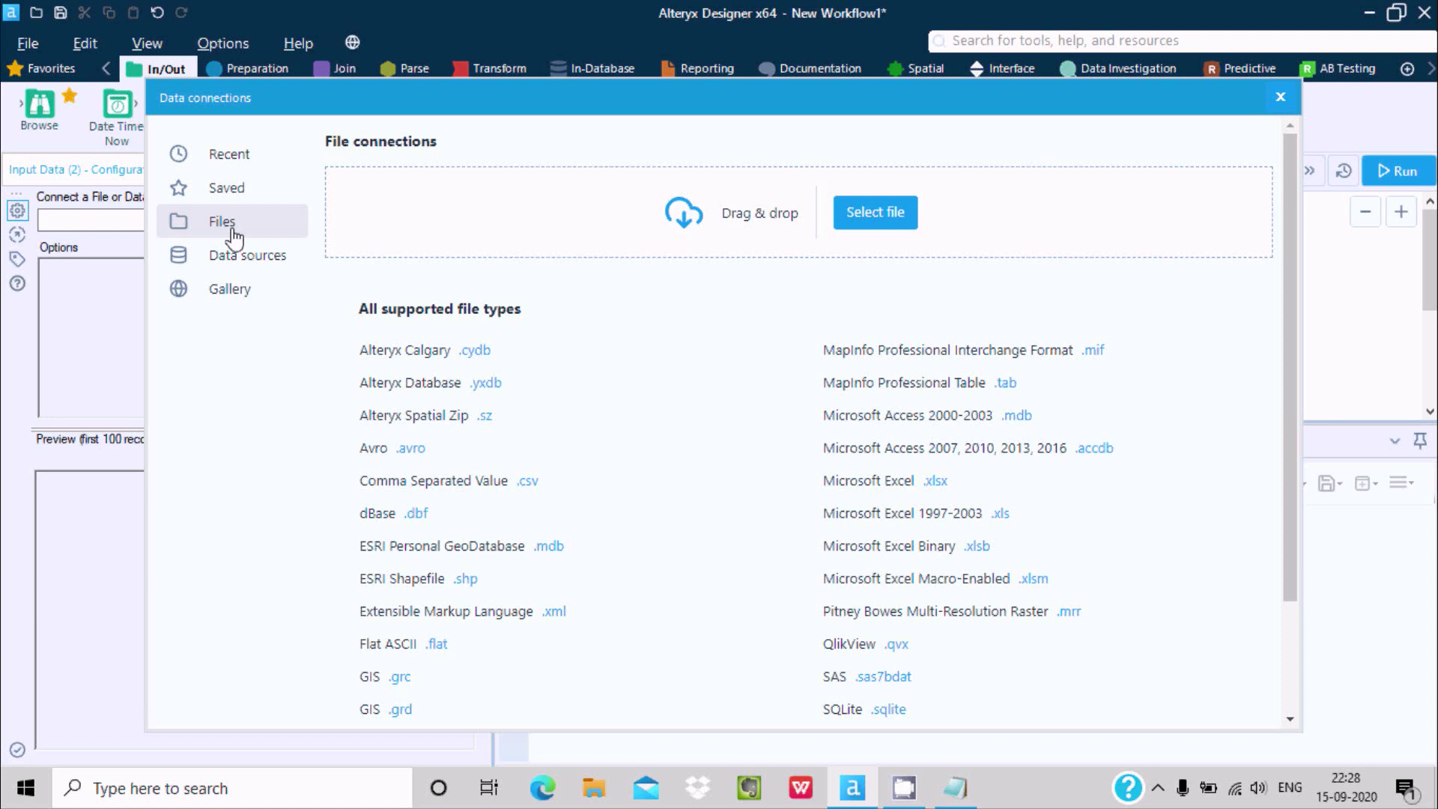
{"action": "left_click", "coordinate": [870, 223]}
{"action": "left_click", "coordinate": [211, 157]}
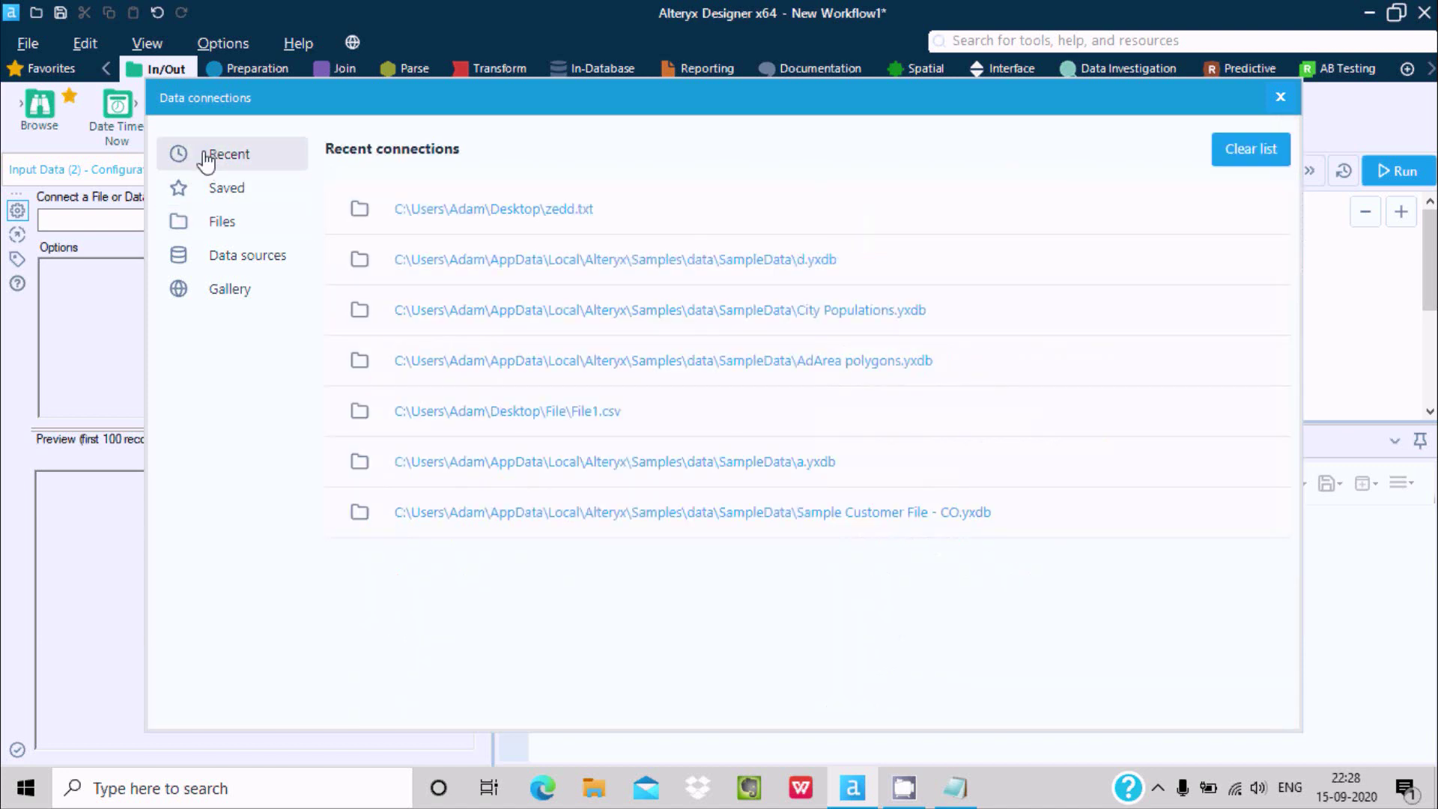
{"action": "left_click", "coordinate": [690, 466]}
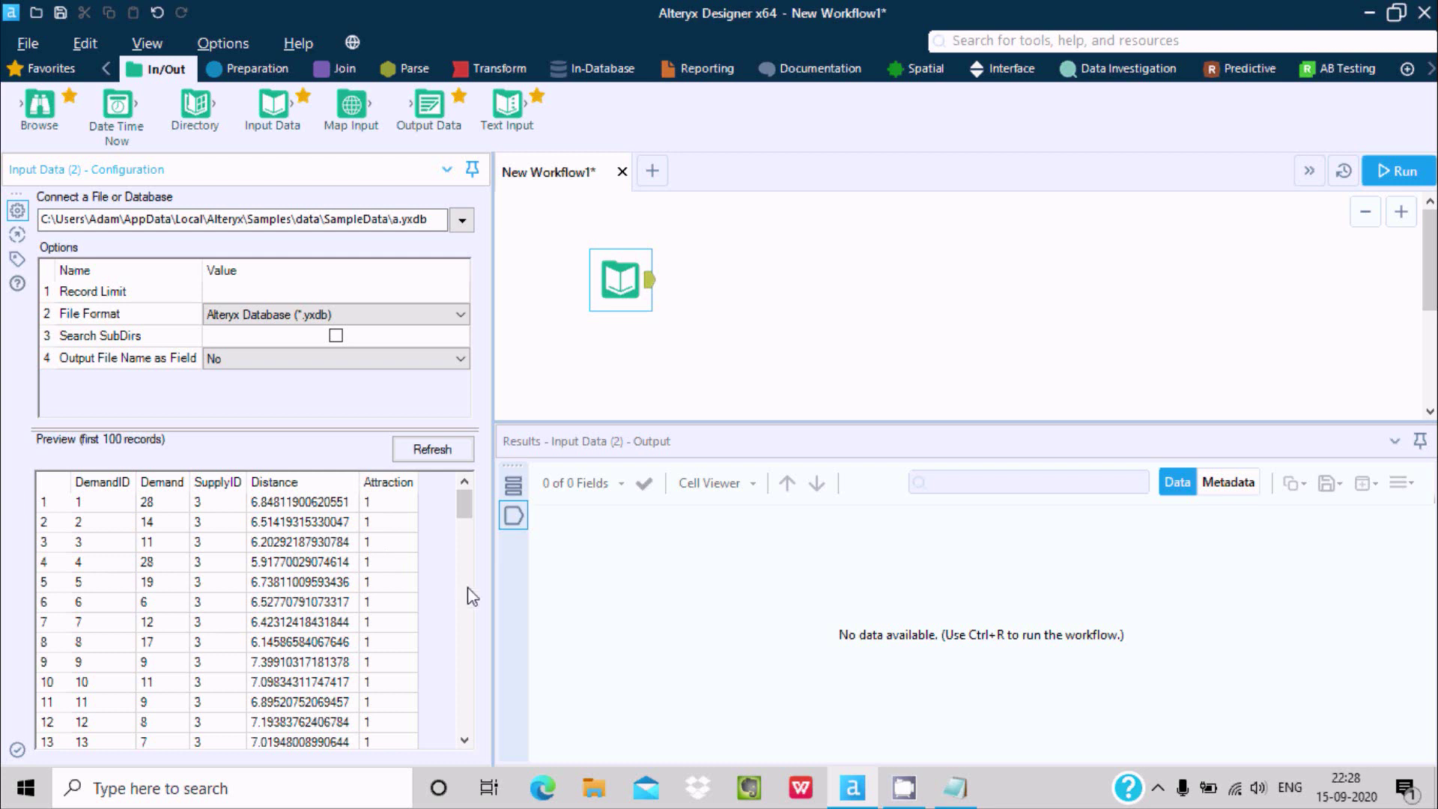
Add a Plot of Means tool from Data Investigation, then delete it.
{"action": "left_click", "coordinate": [1099, 75]}
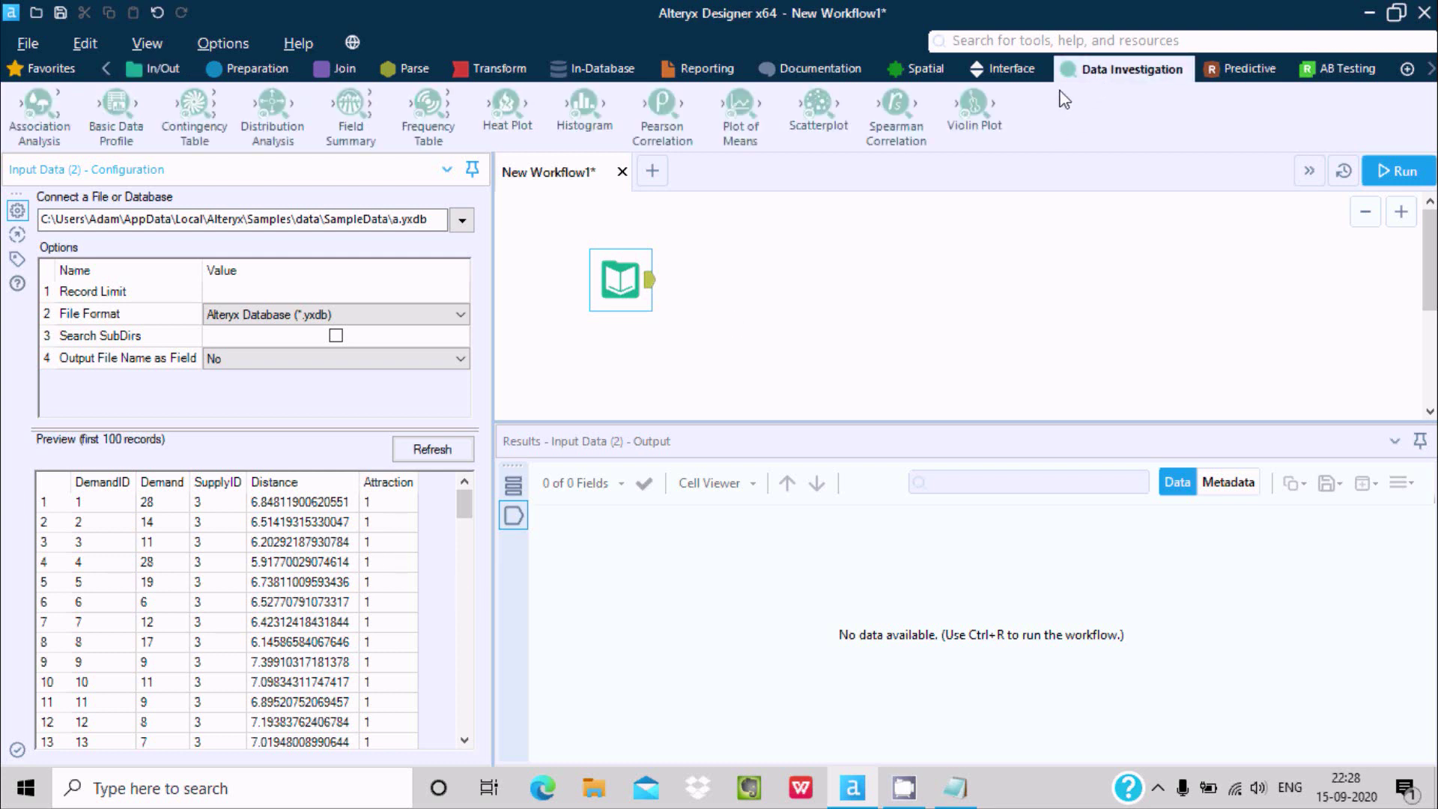
{"action": "left_click_drag", "start_coordinate": [738, 113], "coordinate": [836, 267]}
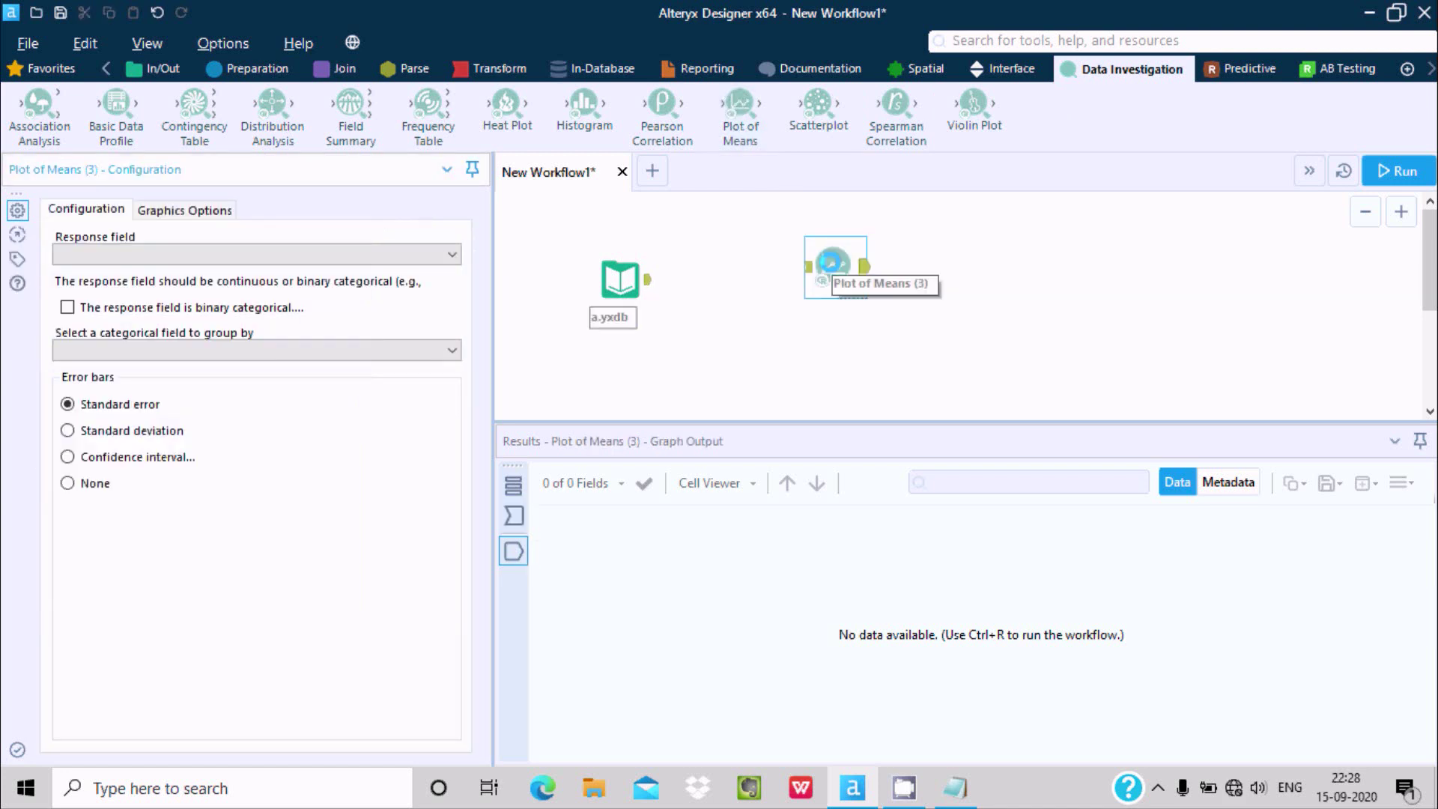
{"action": "right_click", "coordinate": [833, 267]}
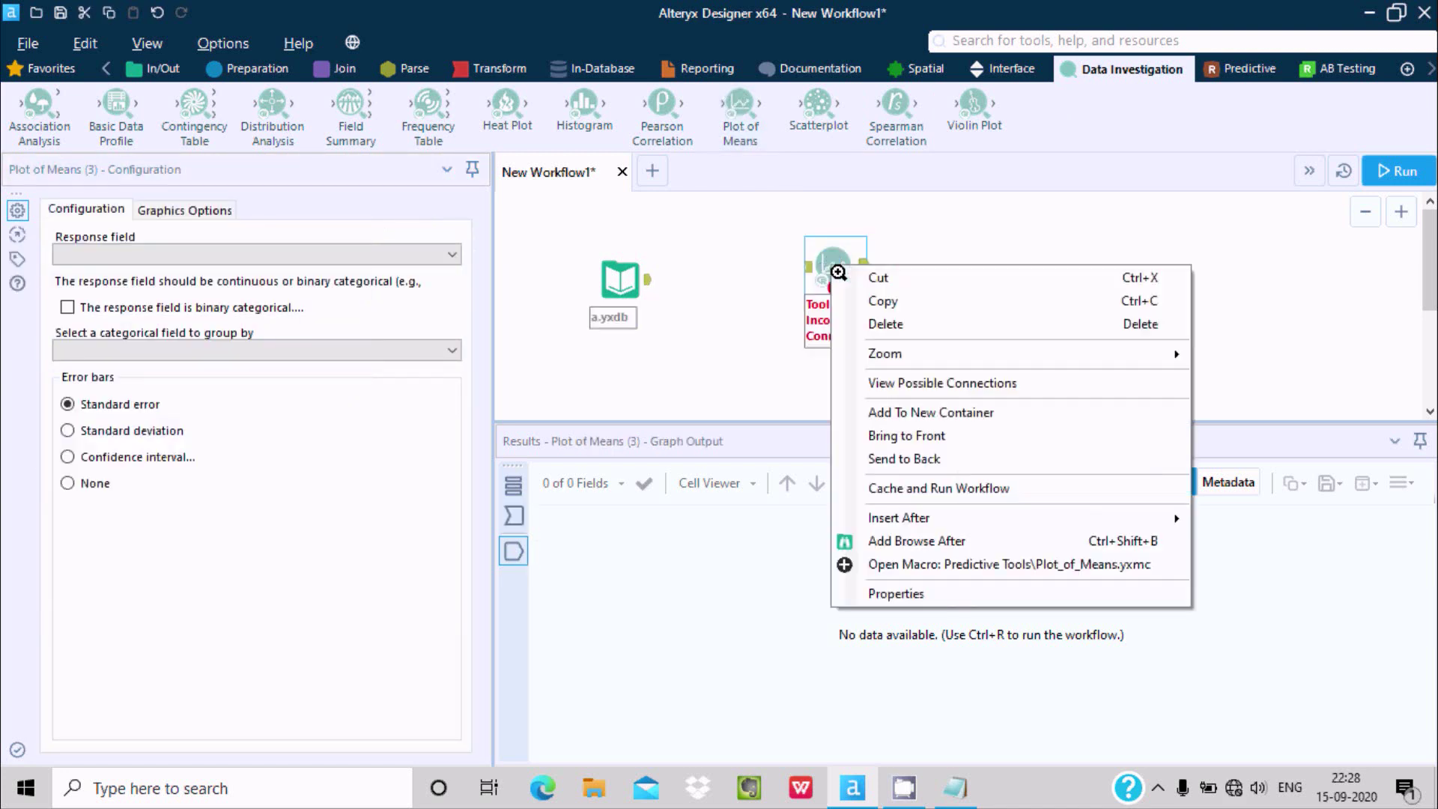
{"action": "left_click", "coordinate": [877, 341]}
{"action": "key", "text": "Delete"}
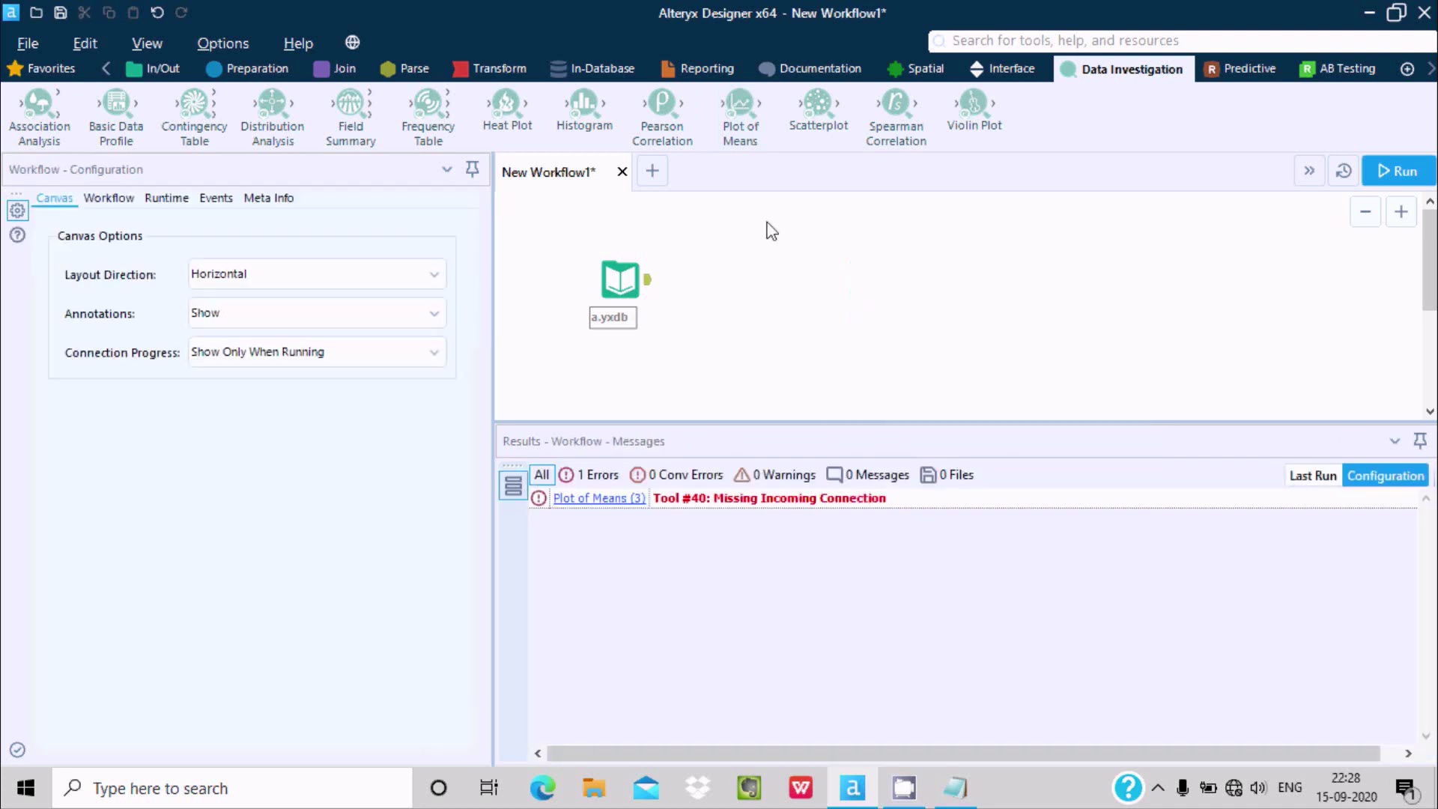
Add a Pearson Correlation tool fed by a.yxdb, correlating DemandID and Demand.
{"action": "left_click_drag", "start_coordinate": [662, 108], "coordinate": [837, 283]}
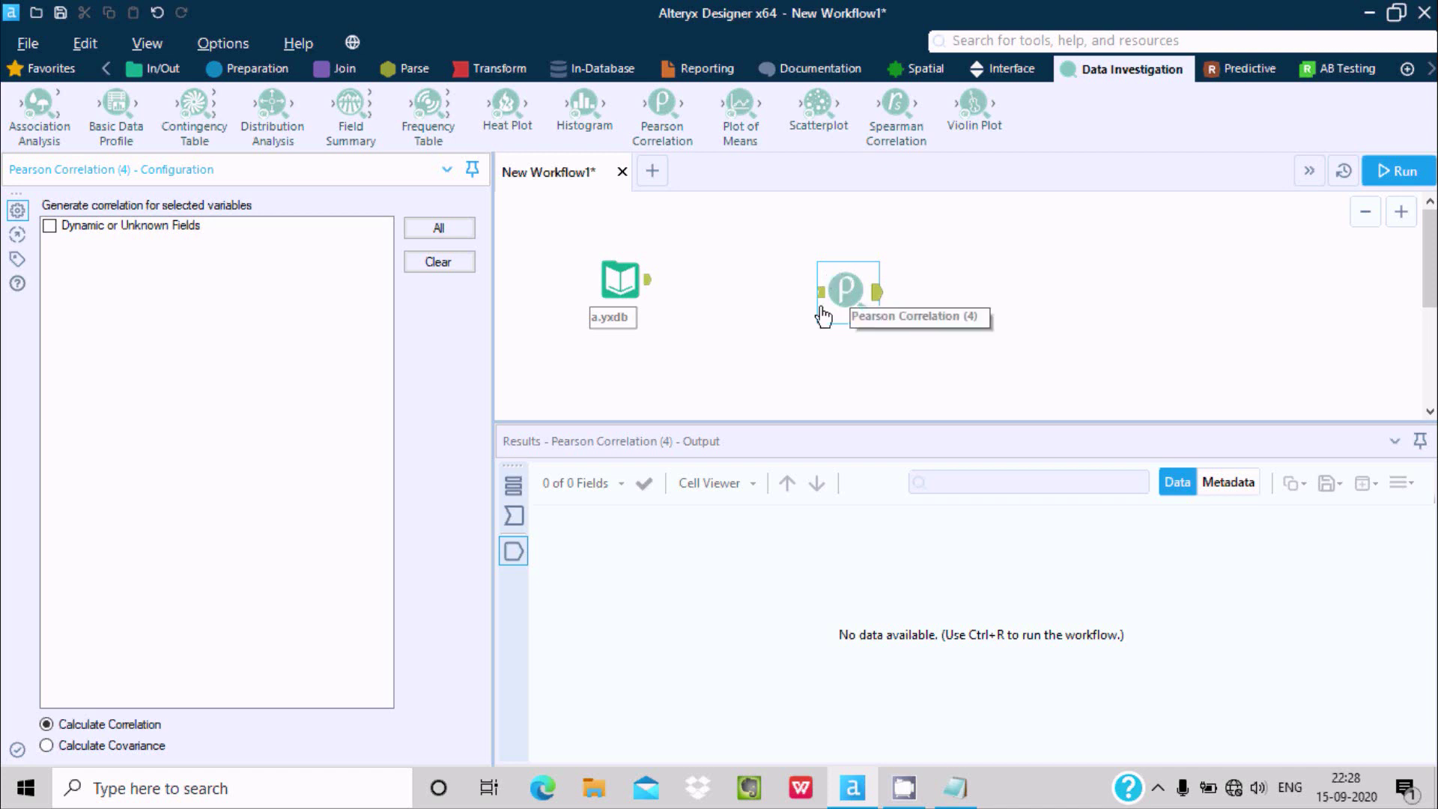
{"action": "left_click_drag", "start_coordinate": [649, 280], "coordinate": [821, 292]}
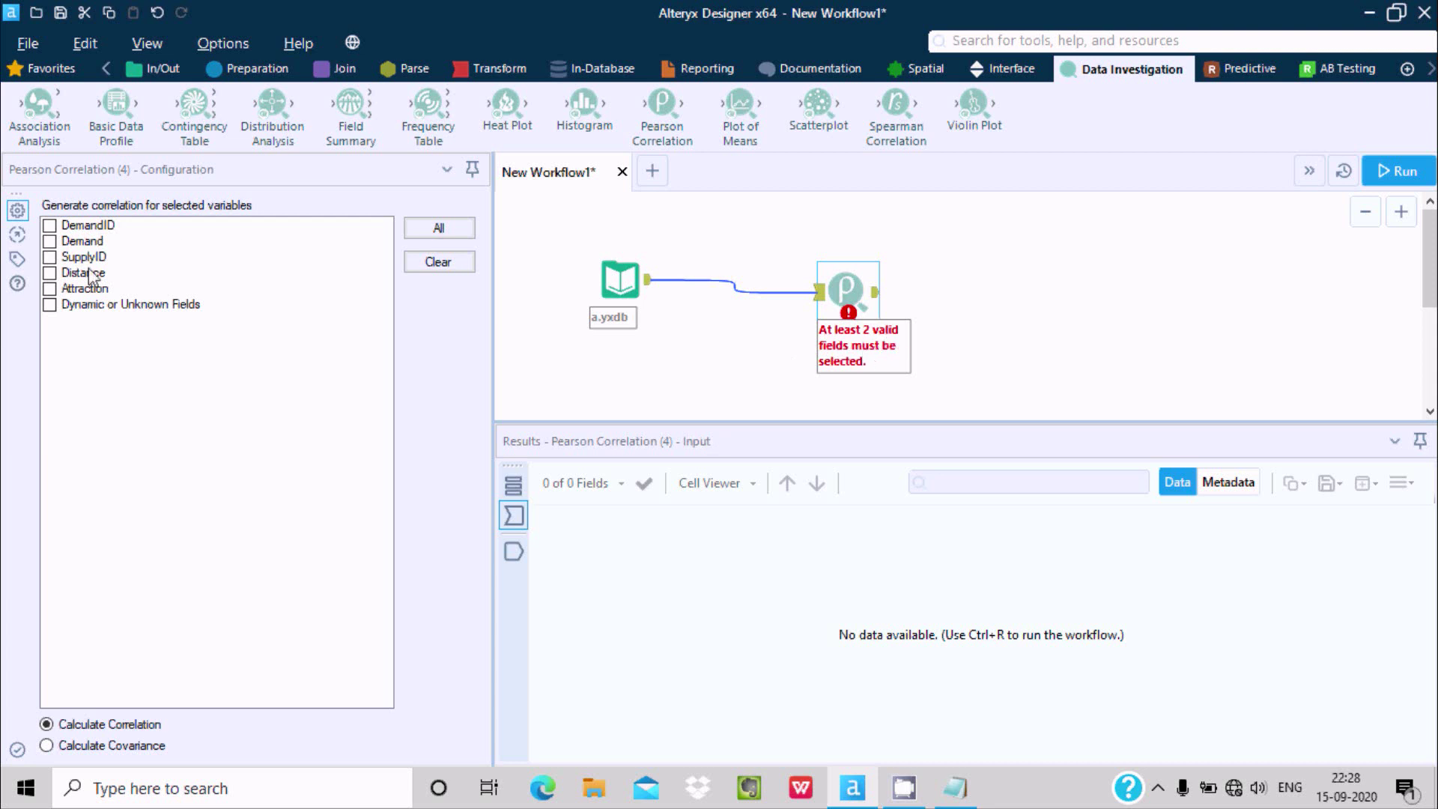
{"action": "left_click", "coordinate": [50, 225]}
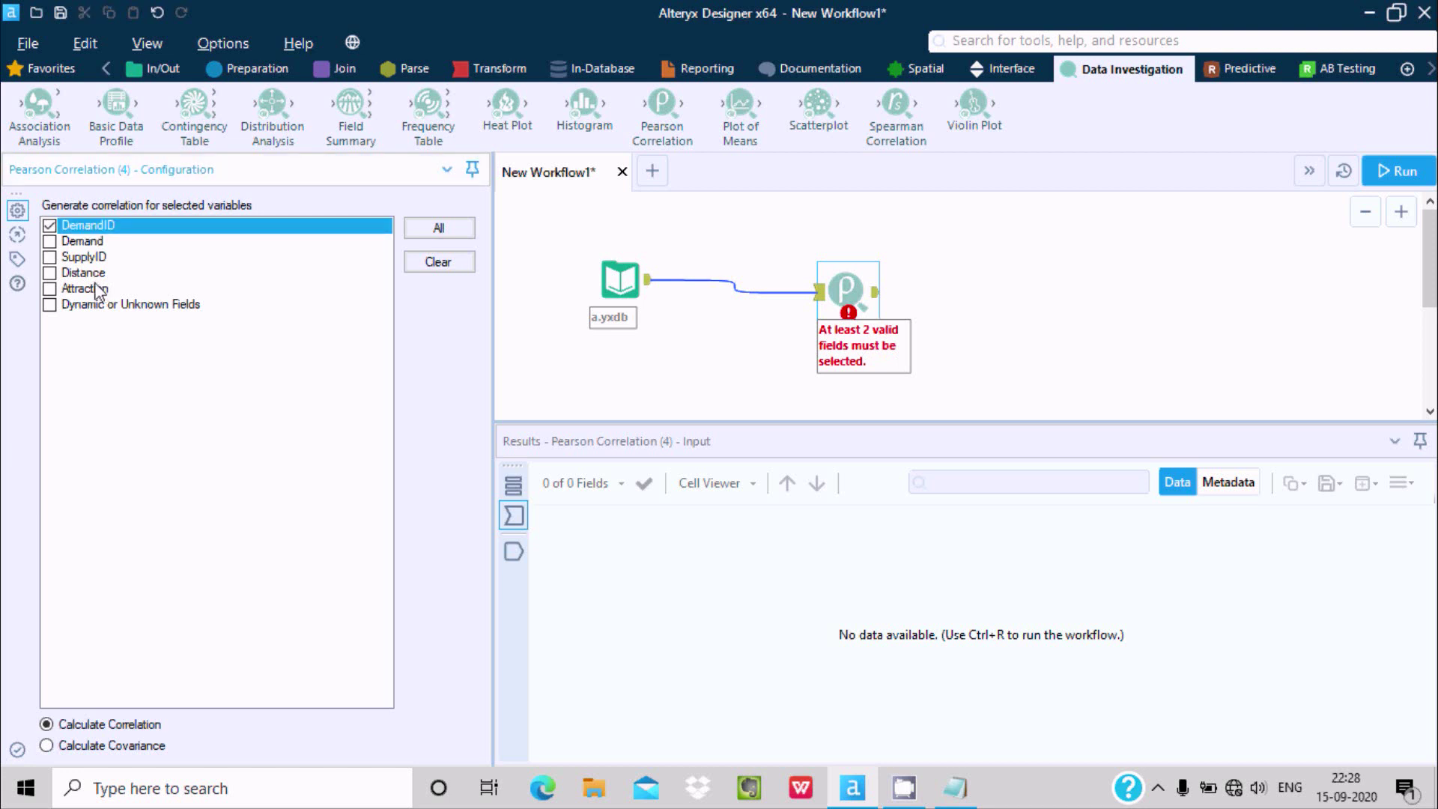
{"action": "left_click", "coordinate": [49, 241]}
{"action": "left_click", "coordinate": [619, 284]}
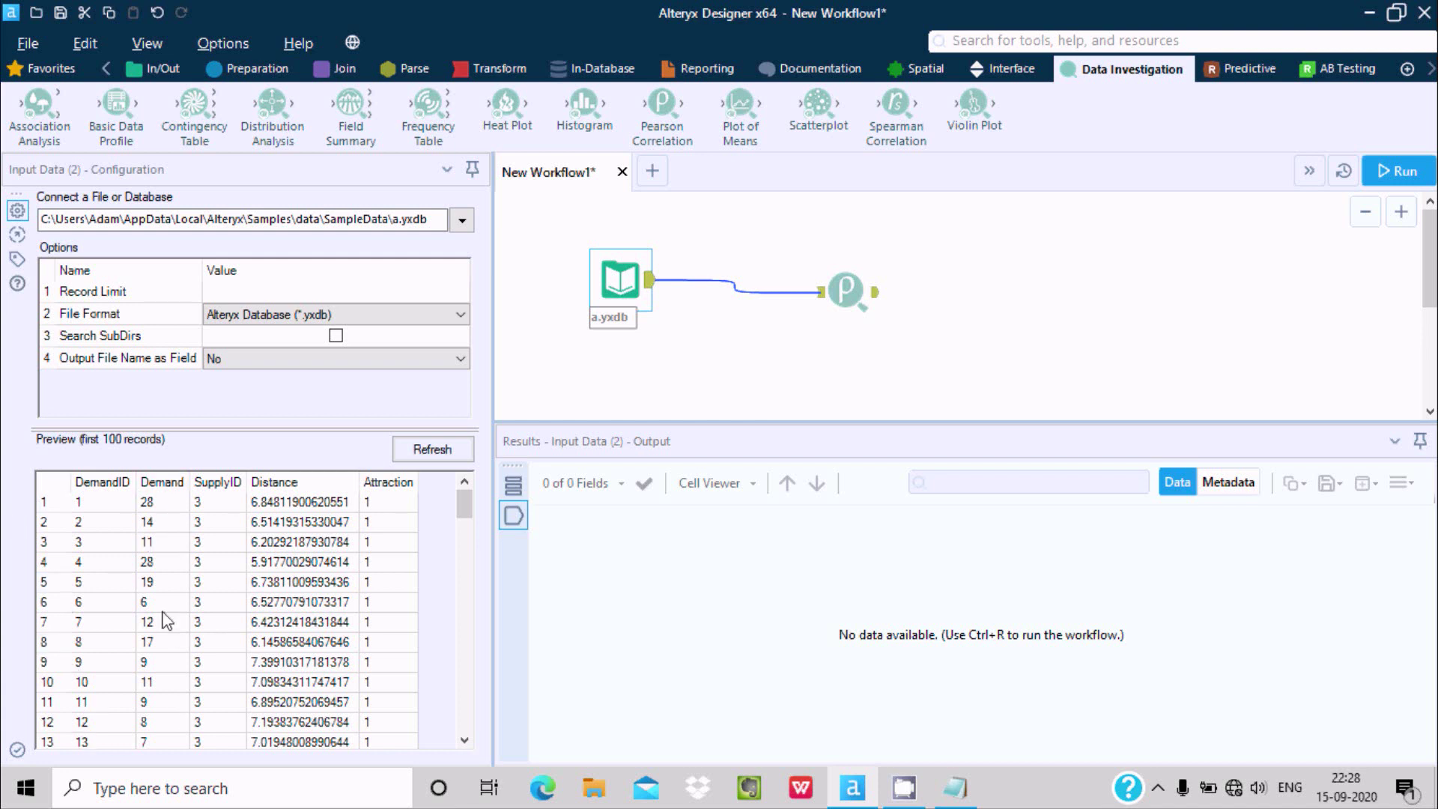
{"action": "left_click", "coordinate": [847, 283]}
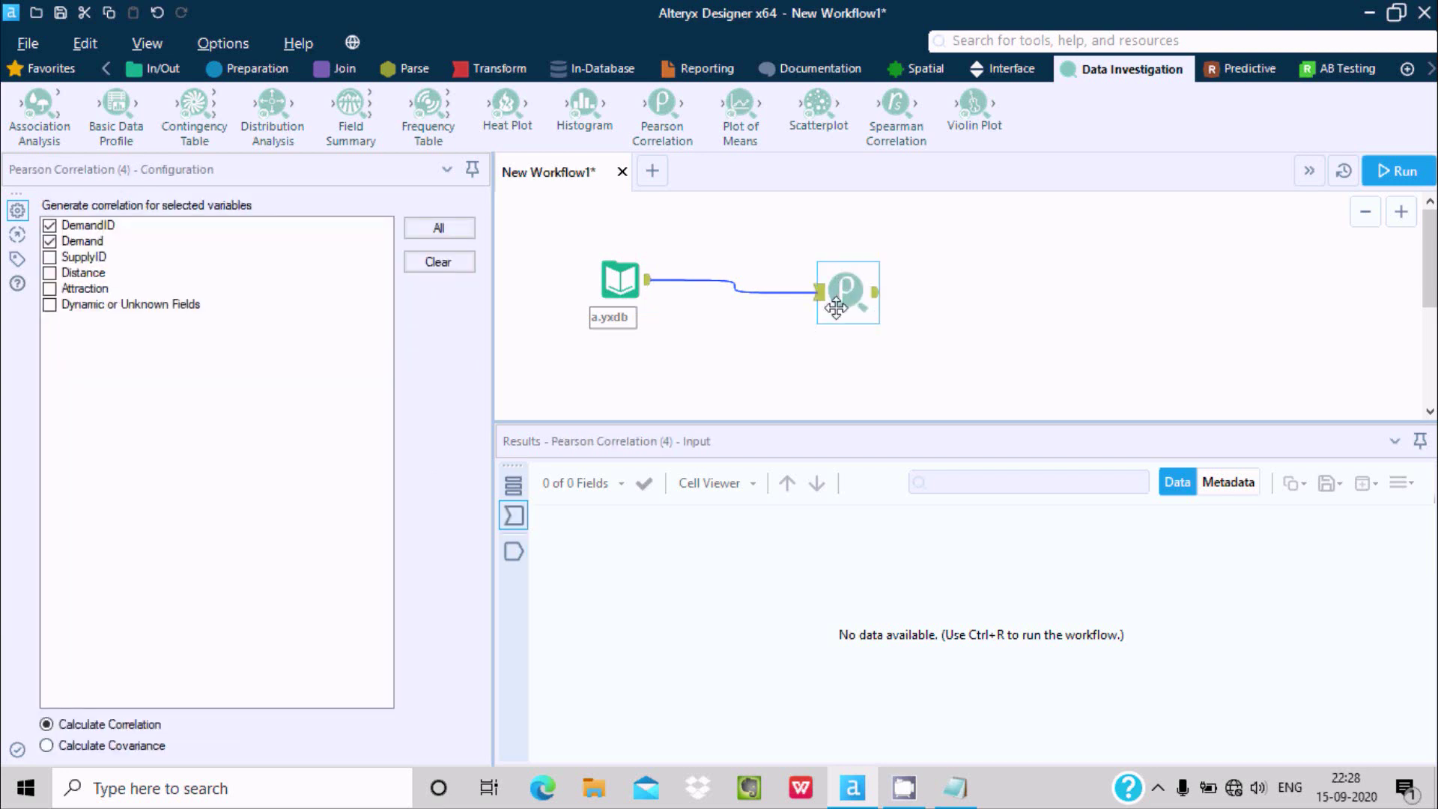
Connect a Browse tool after Pearson Correlation and run the workflow, giving -0.041381.
{"action": "left_click", "coordinate": [151, 72]}
{"action": "left_click_drag", "start_coordinate": [36, 97], "coordinate": [1057, 292]}
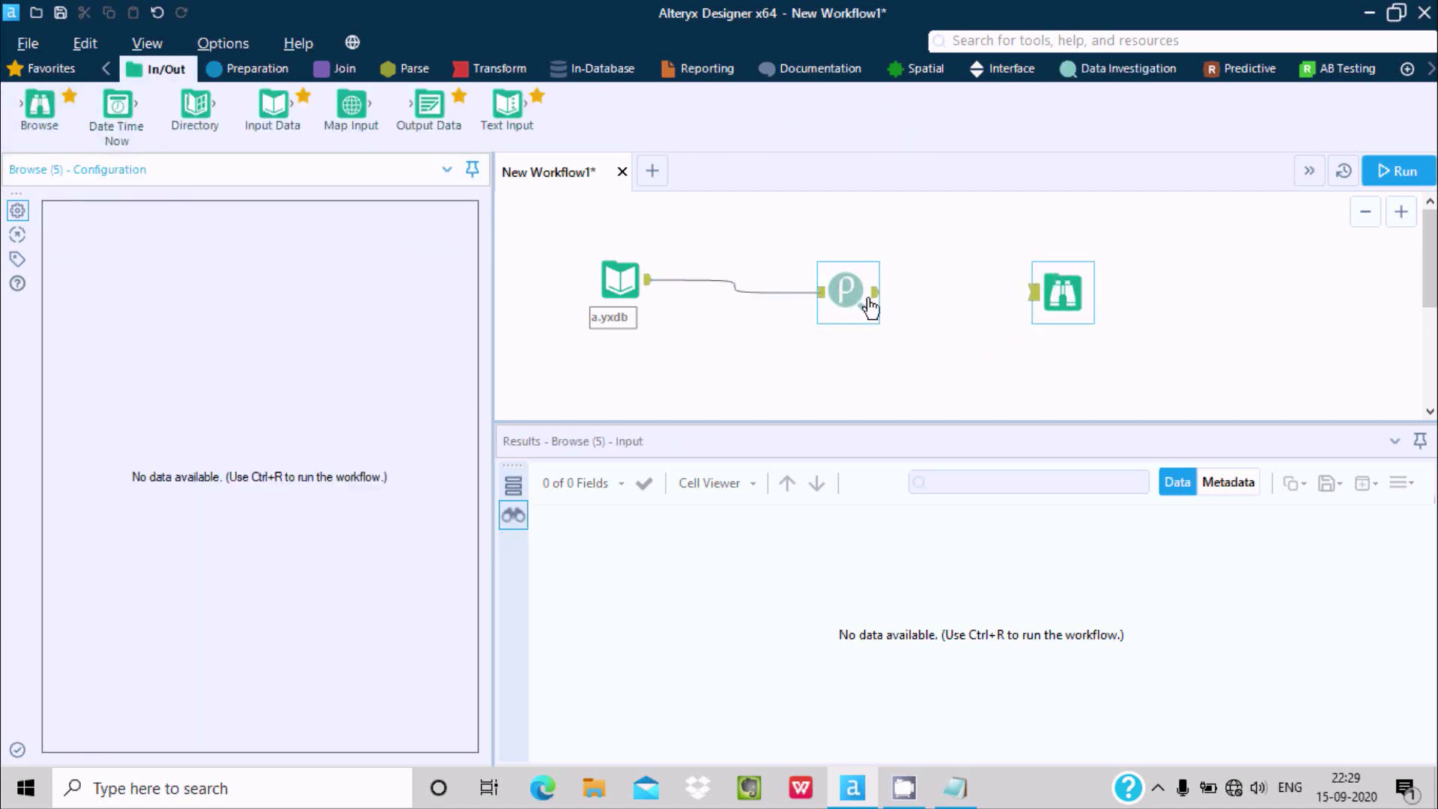
{"action": "left_click_drag", "start_coordinate": [875, 292], "coordinate": [1038, 294]}
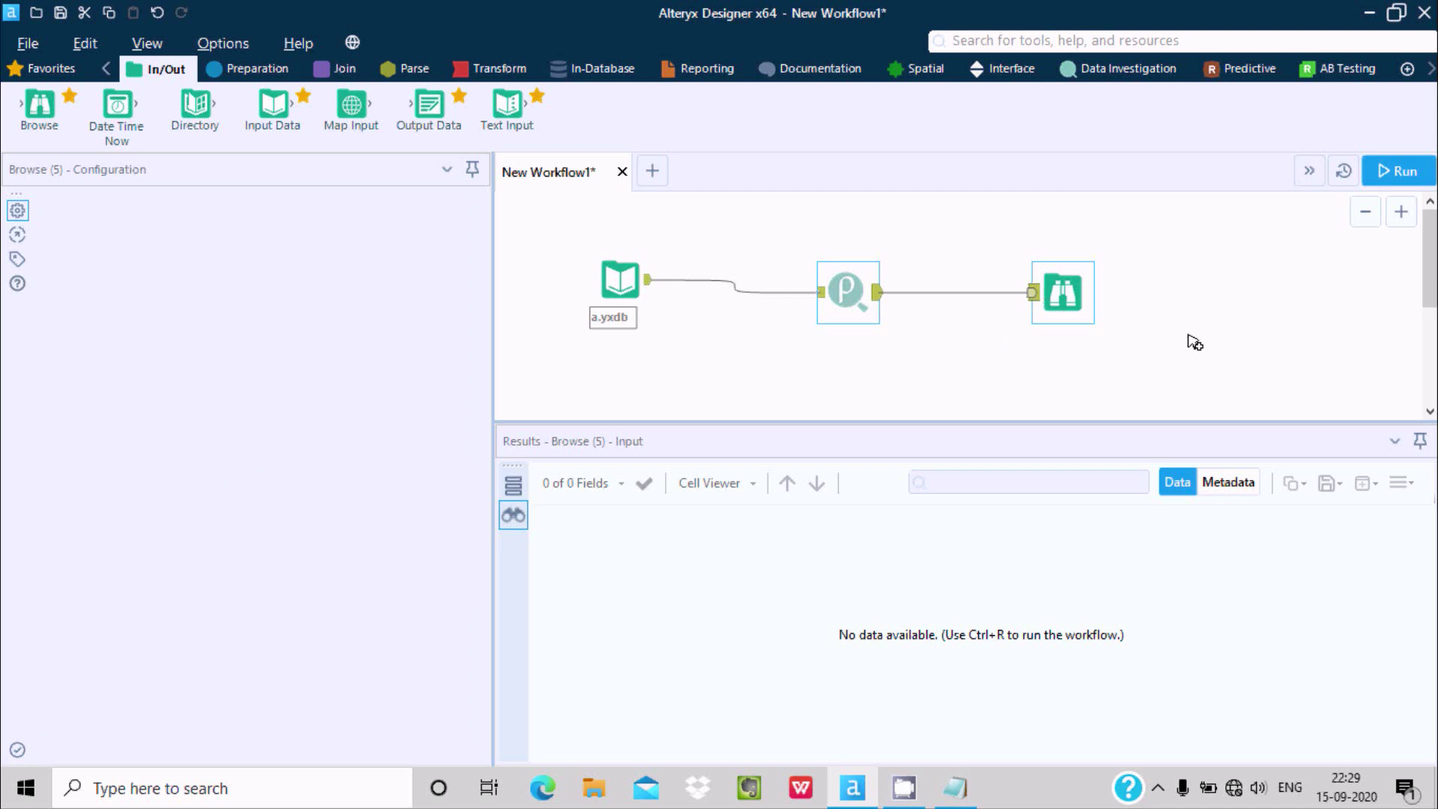
{"action": "left_click", "coordinate": [888, 293]}
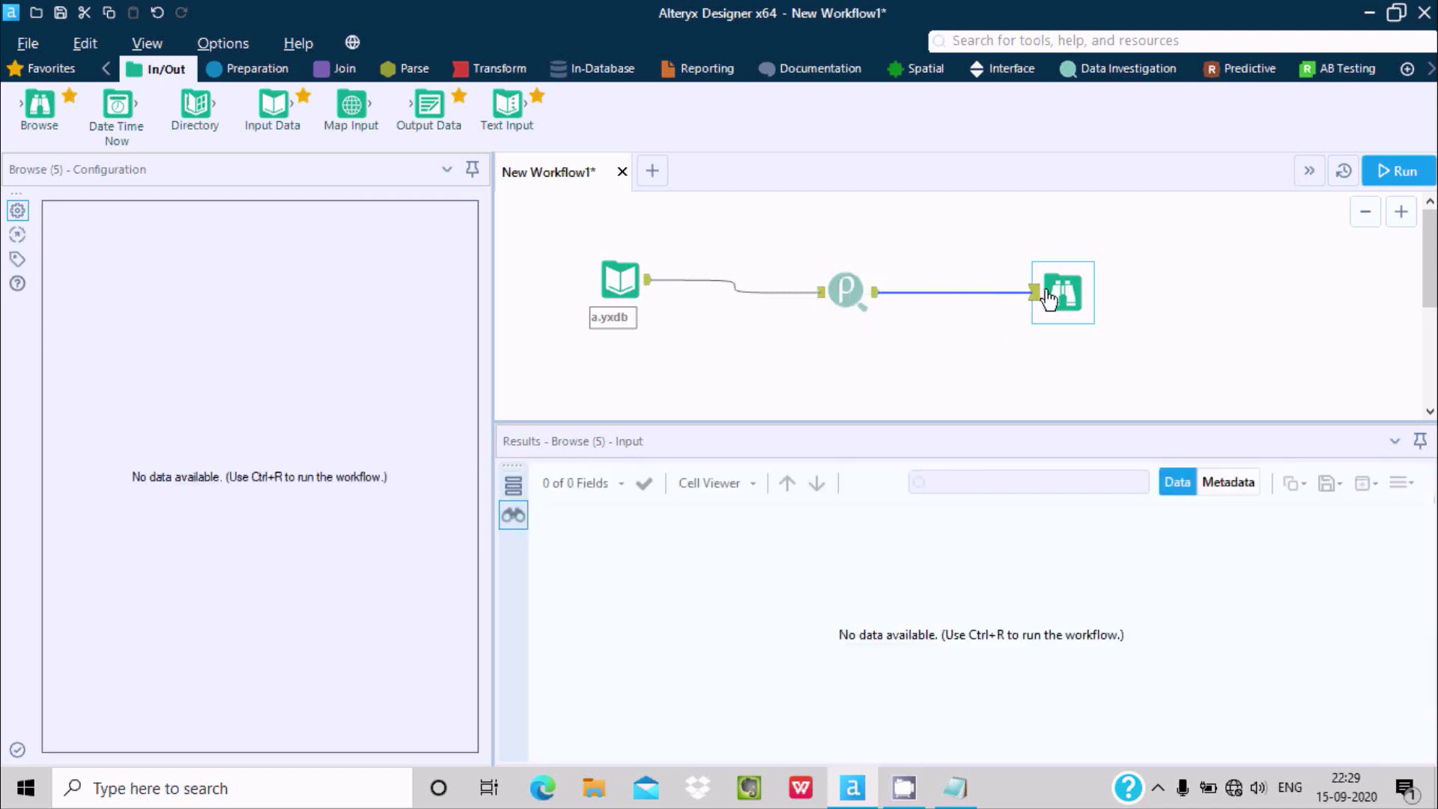
{"action": "left_click", "coordinate": [1401, 171]}
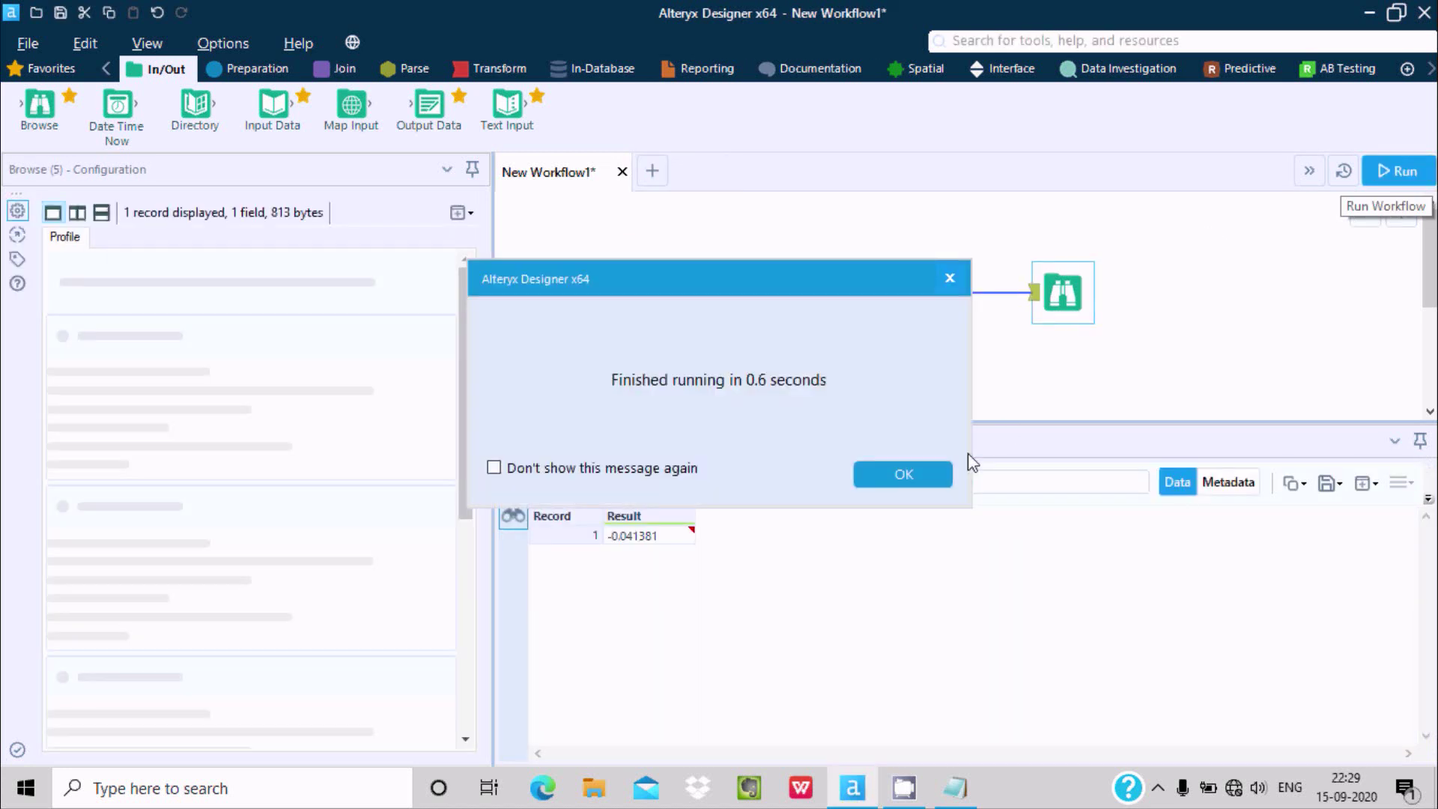
Dismiss the run message and view Pearson Correlation's single output record, Result -0.041381.
{"action": "left_click", "coordinate": [929, 472]}
{"action": "left_click", "coordinate": [847, 291]}
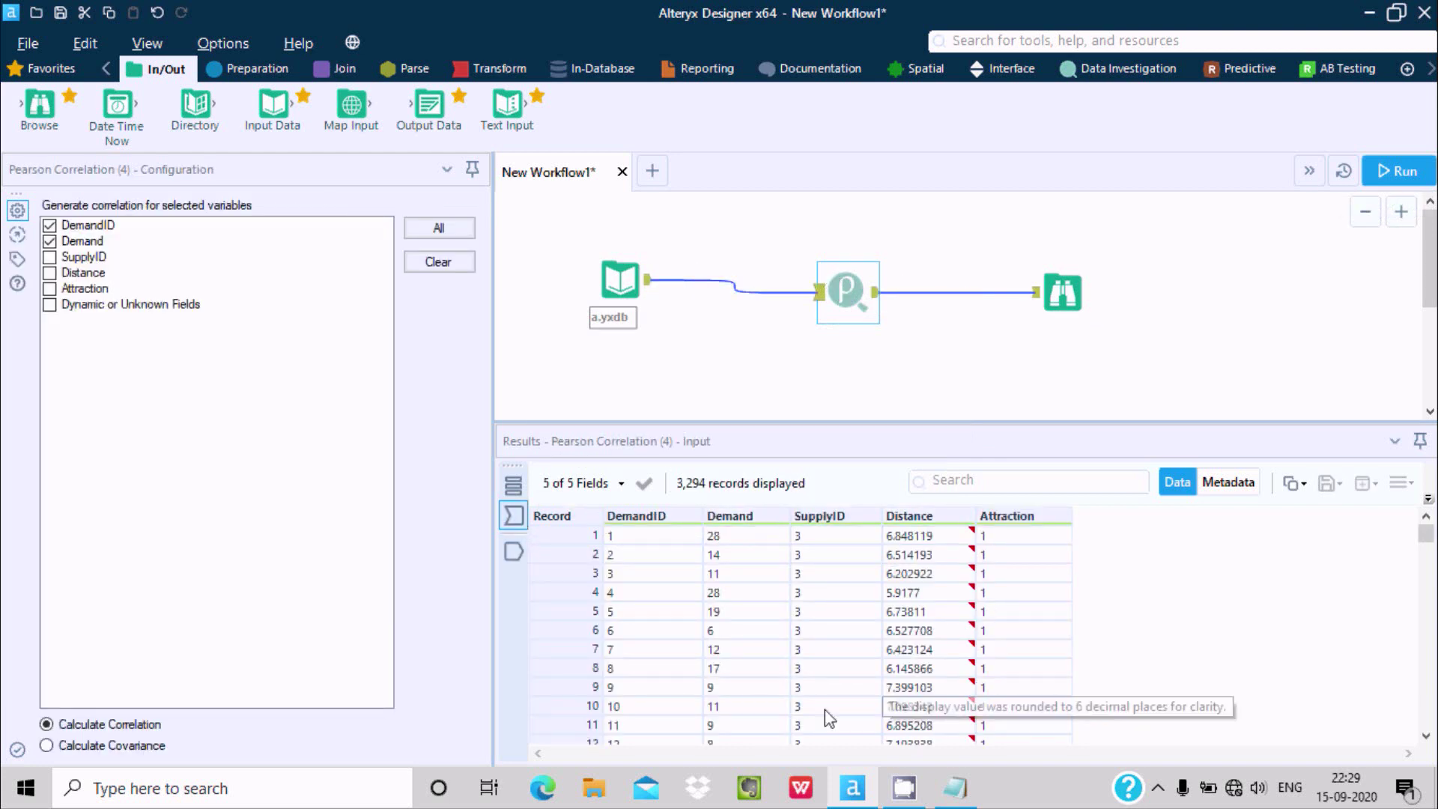
{"action": "mouse_move", "coordinate": [1426, 536]}
{"action": "left_mouse_down"}
{"action": "mouse_move", "coordinate": [1426, 718]}
{"action": "mouse_move", "coordinate": [1426, 534]}
{"action": "left_mouse_up"}
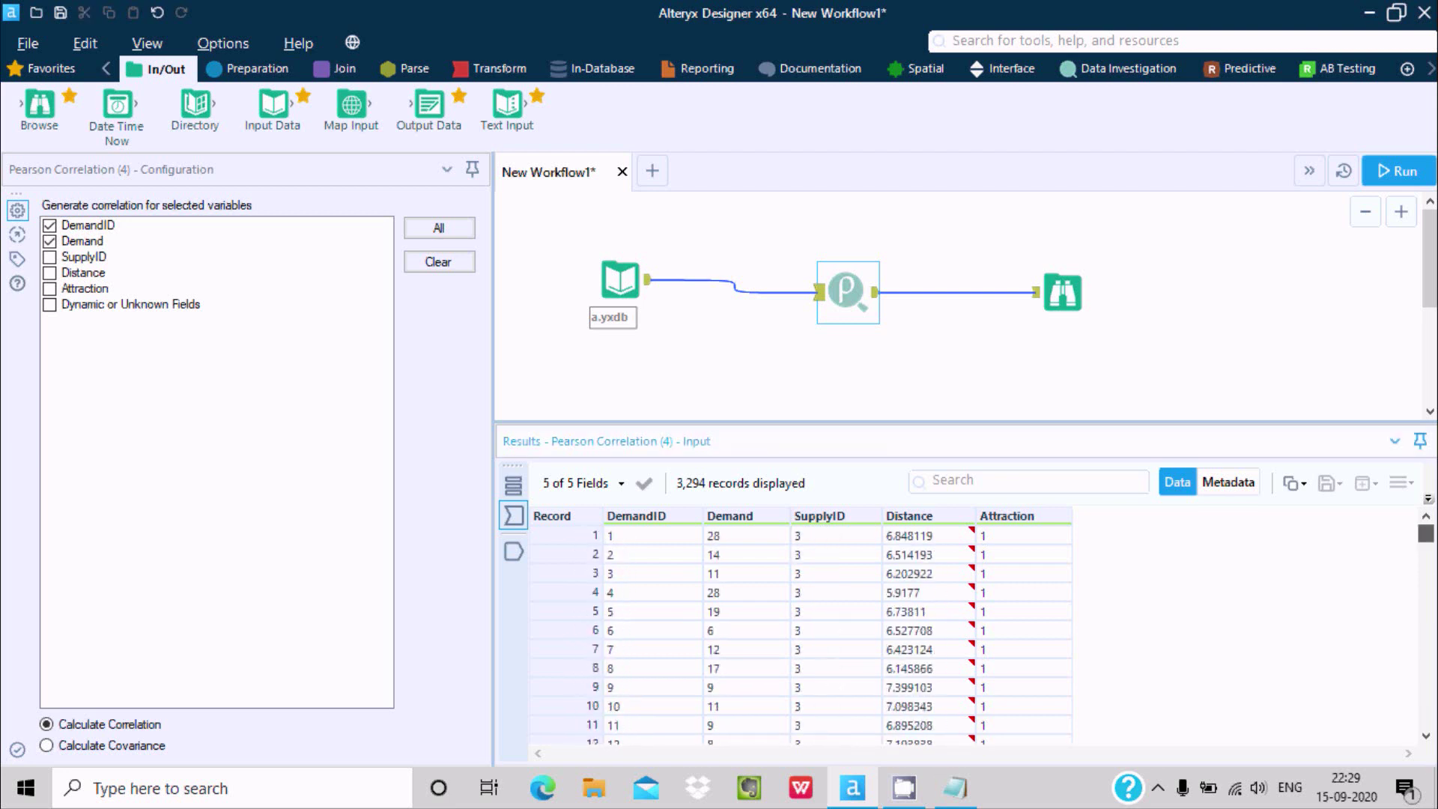
{"action": "mouse_move", "coordinate": [976, 538]}
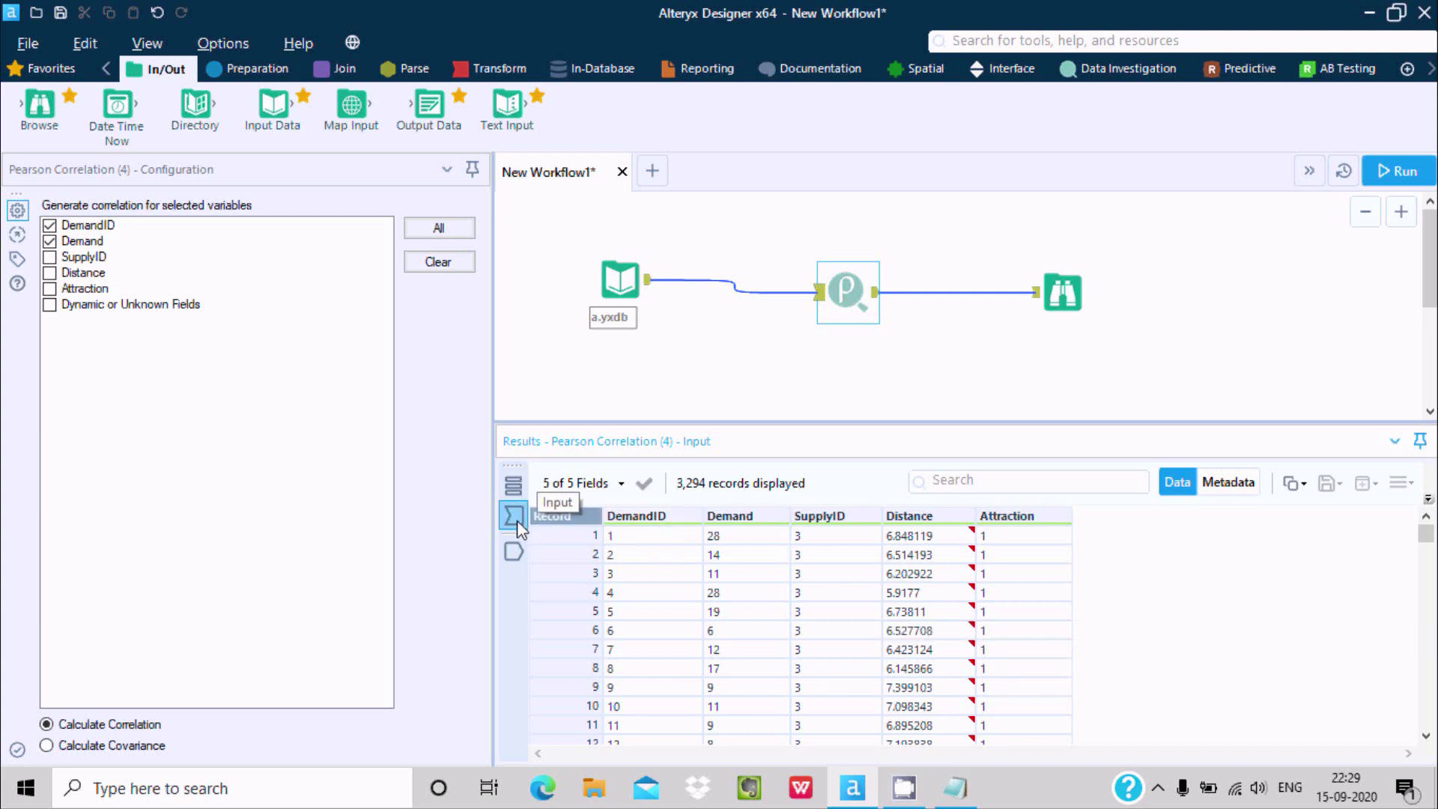
{"action": "left_click", "coordinate": [515, 553]}
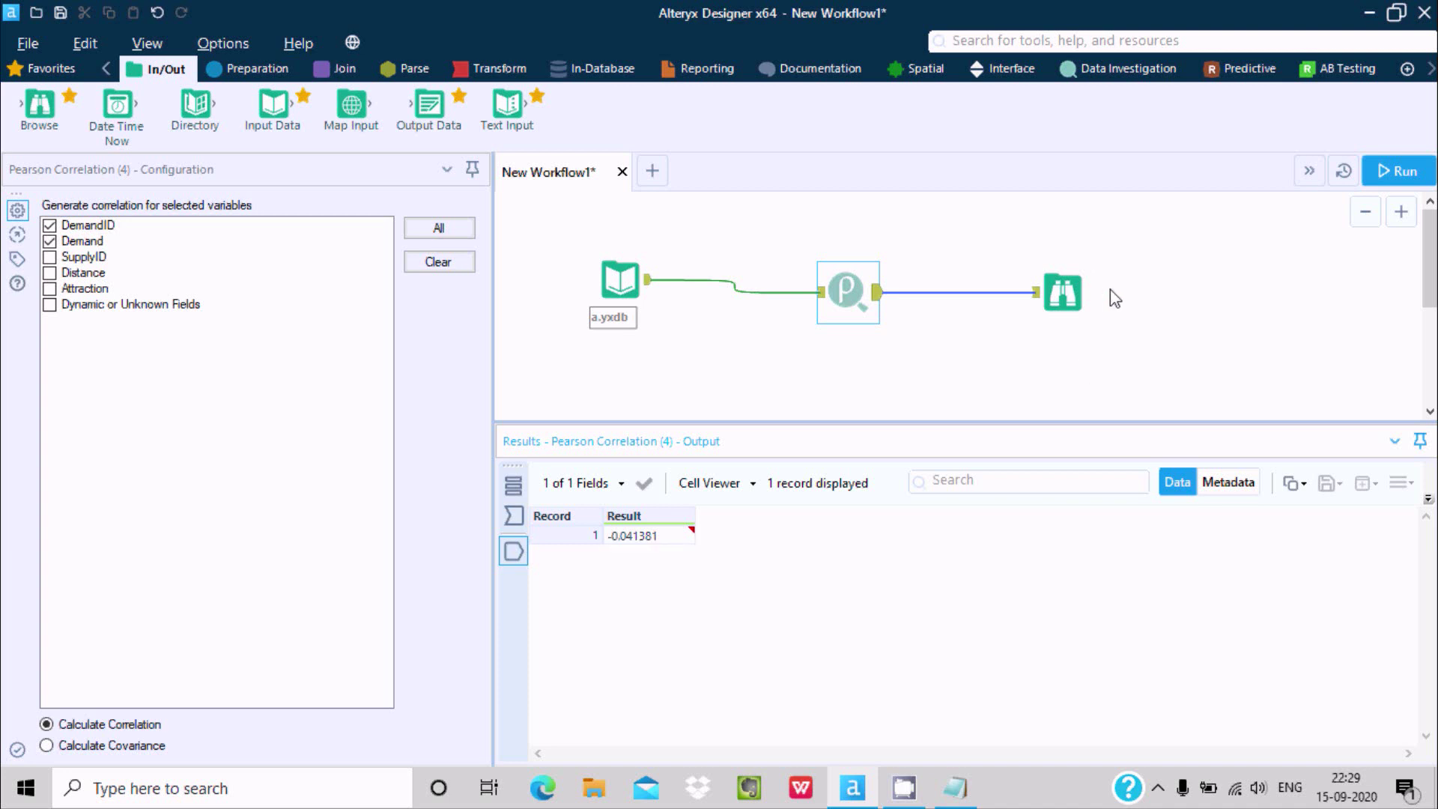
{"action": "left_click", "coordinate": [852, 285]}
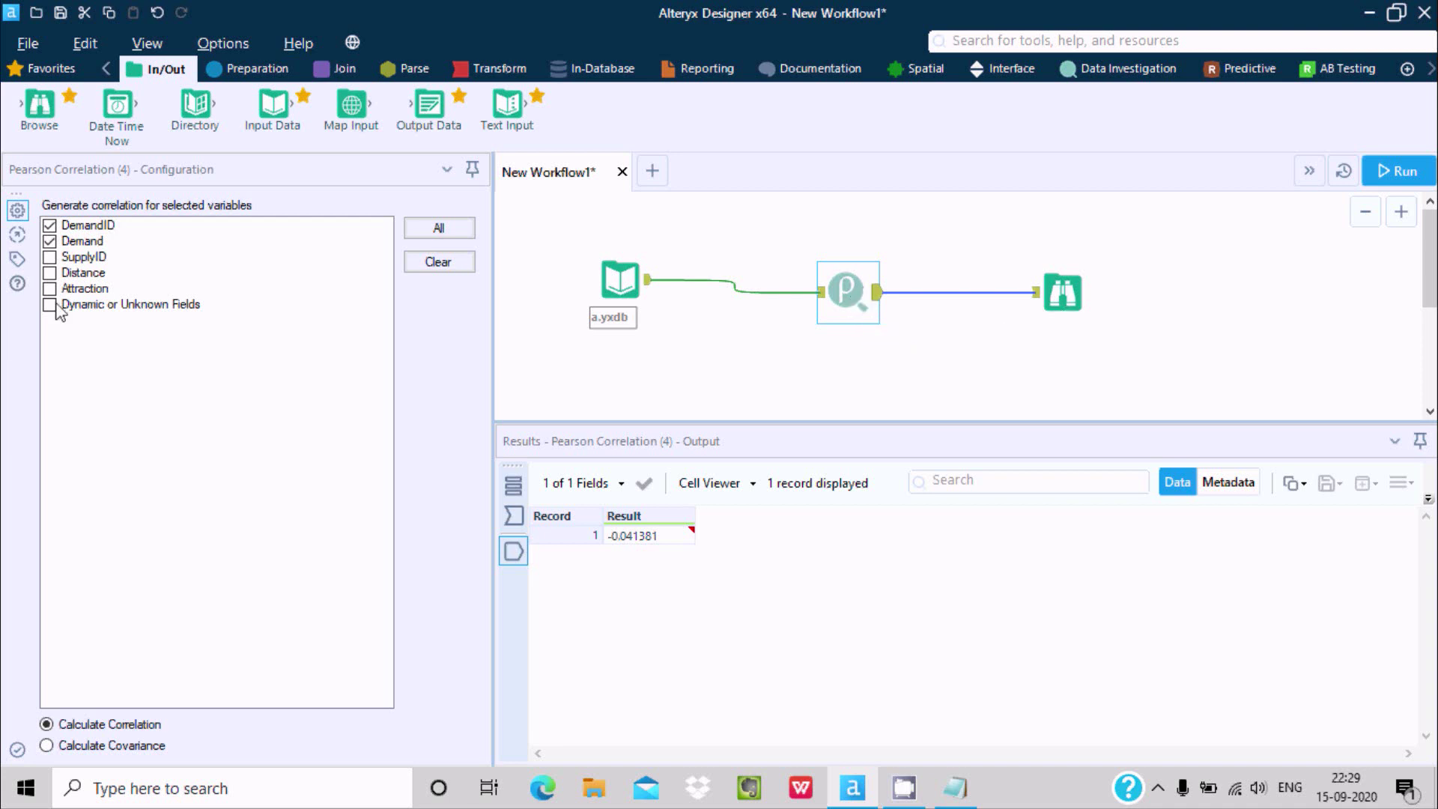
Add SupplyID to the correlation fields and rerun, producing the 3×3 DemandID/Demand/SupplyID matrix.
{"action": "left_click", "coordinate": [50, 257]}
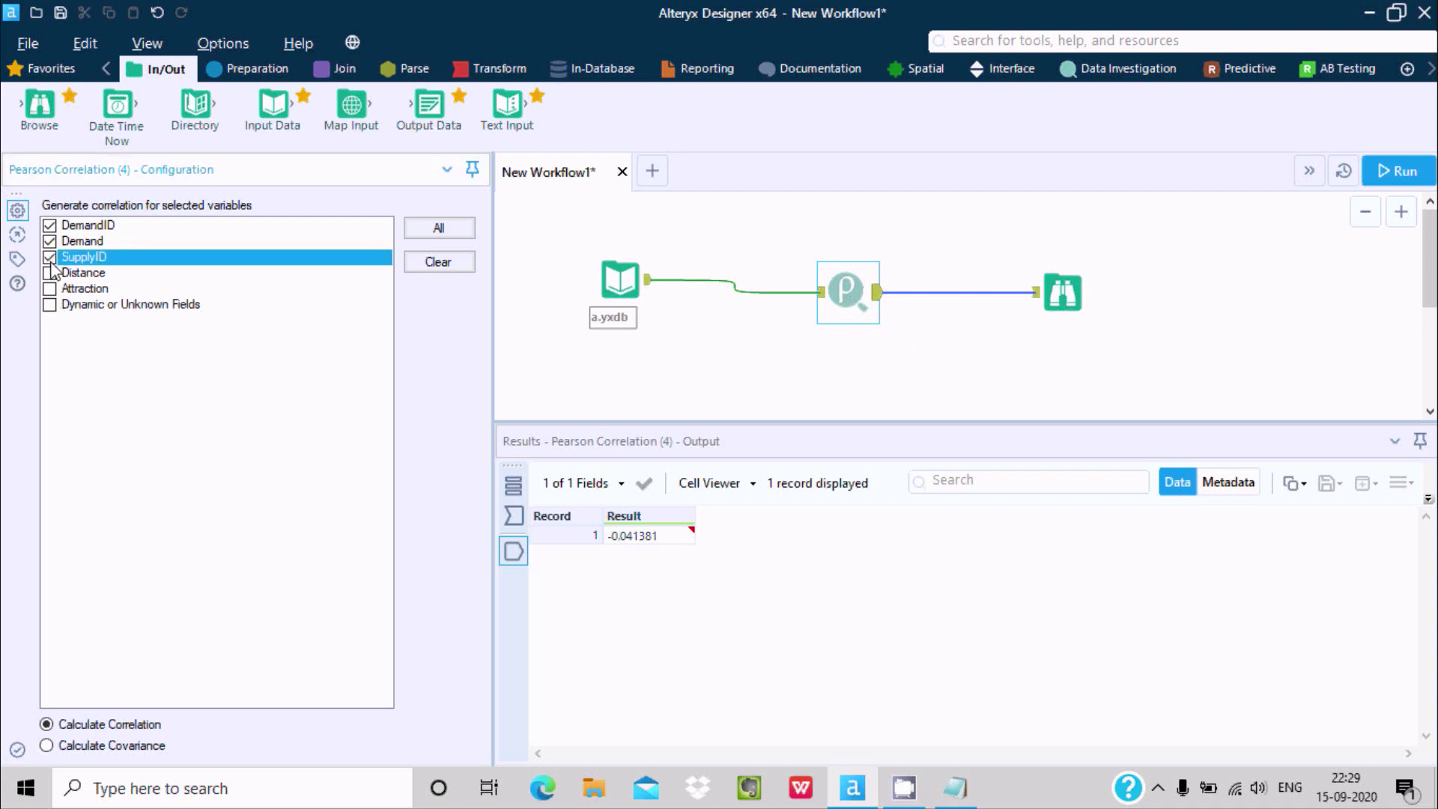
{"action": "left_click", "coordinate": [608, 278]}
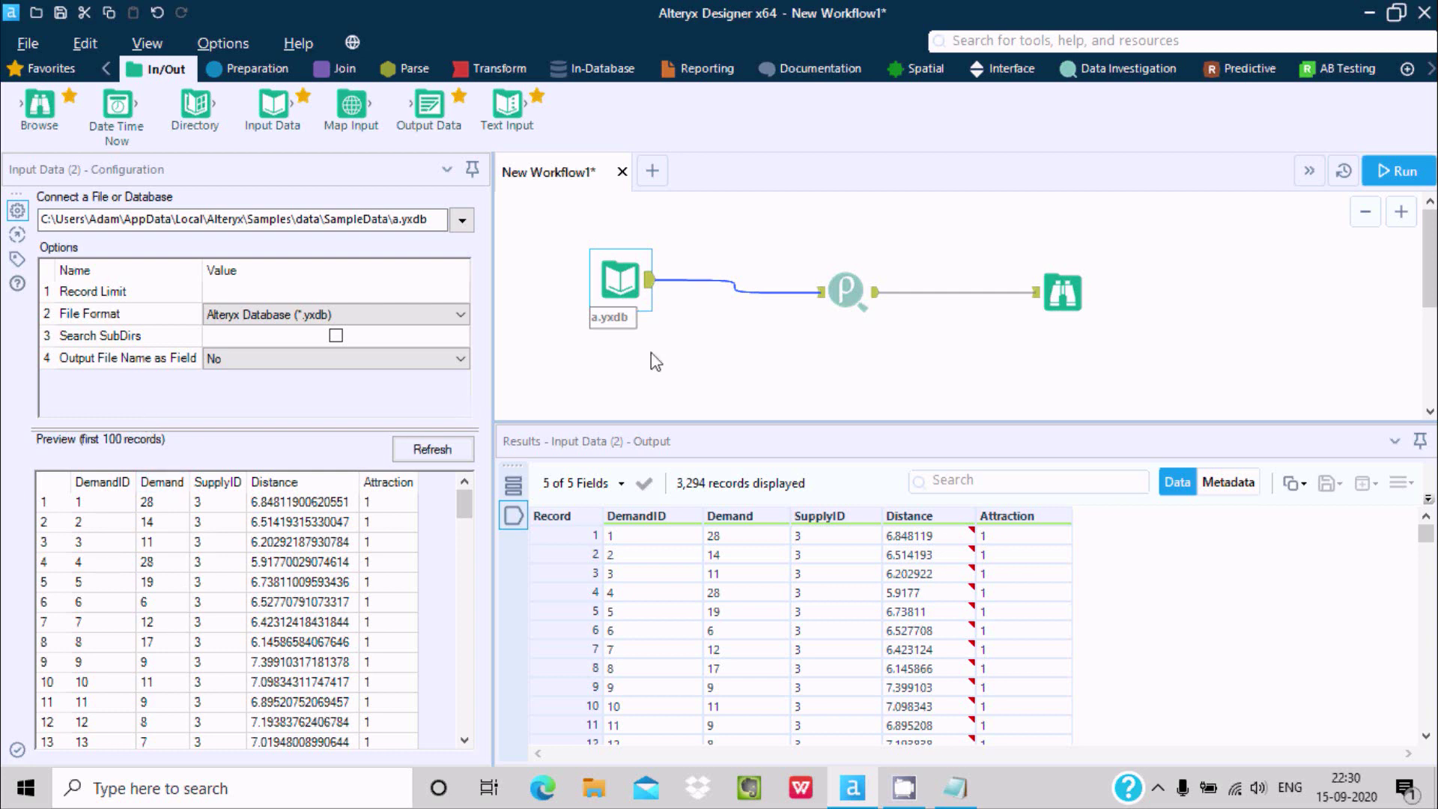
{"action": "left_click", "coordinate": [1412, 182]}
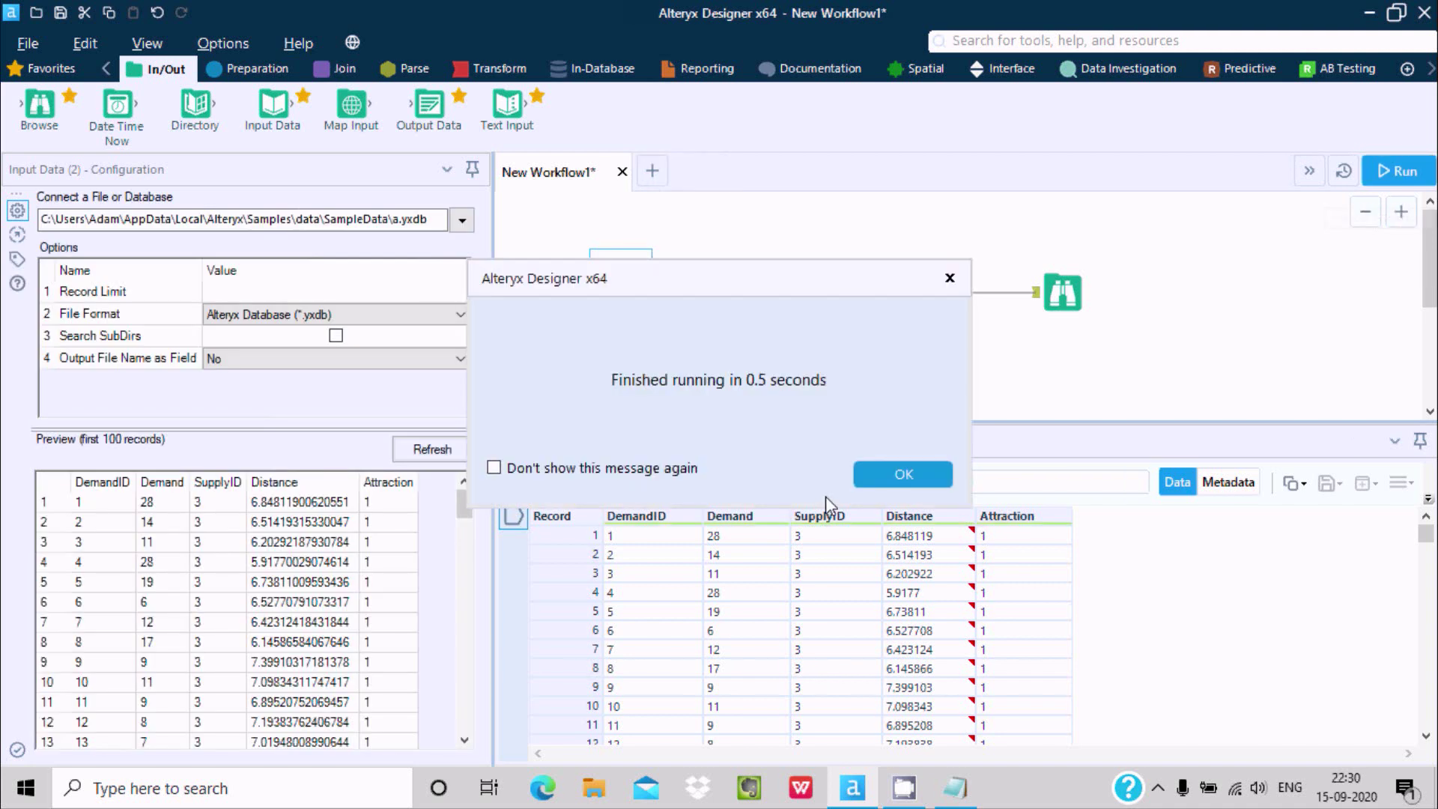
{"action": "left_click", "coordinate": [902, 473]}
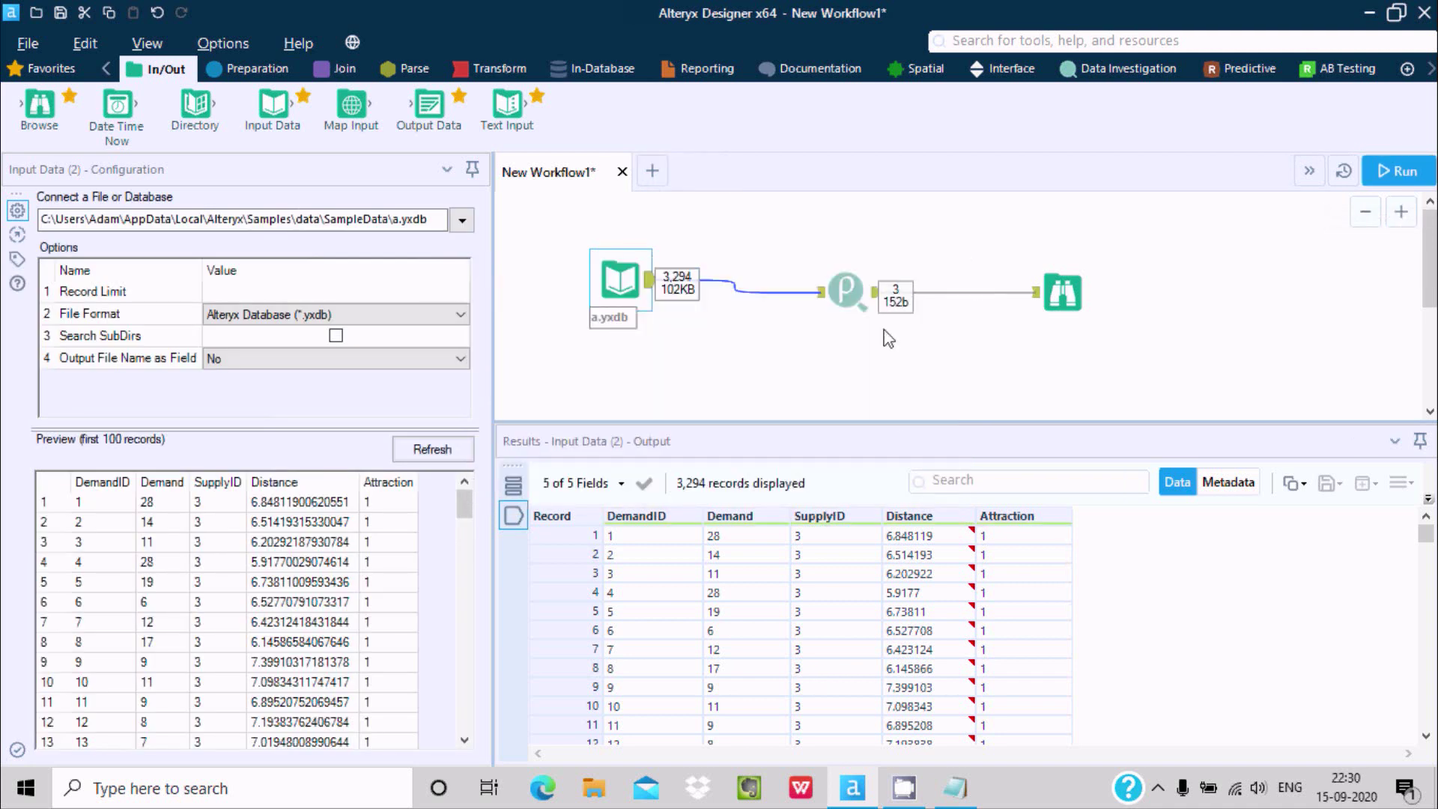
{"action": "left_click", "coordinate": [847, 293]}
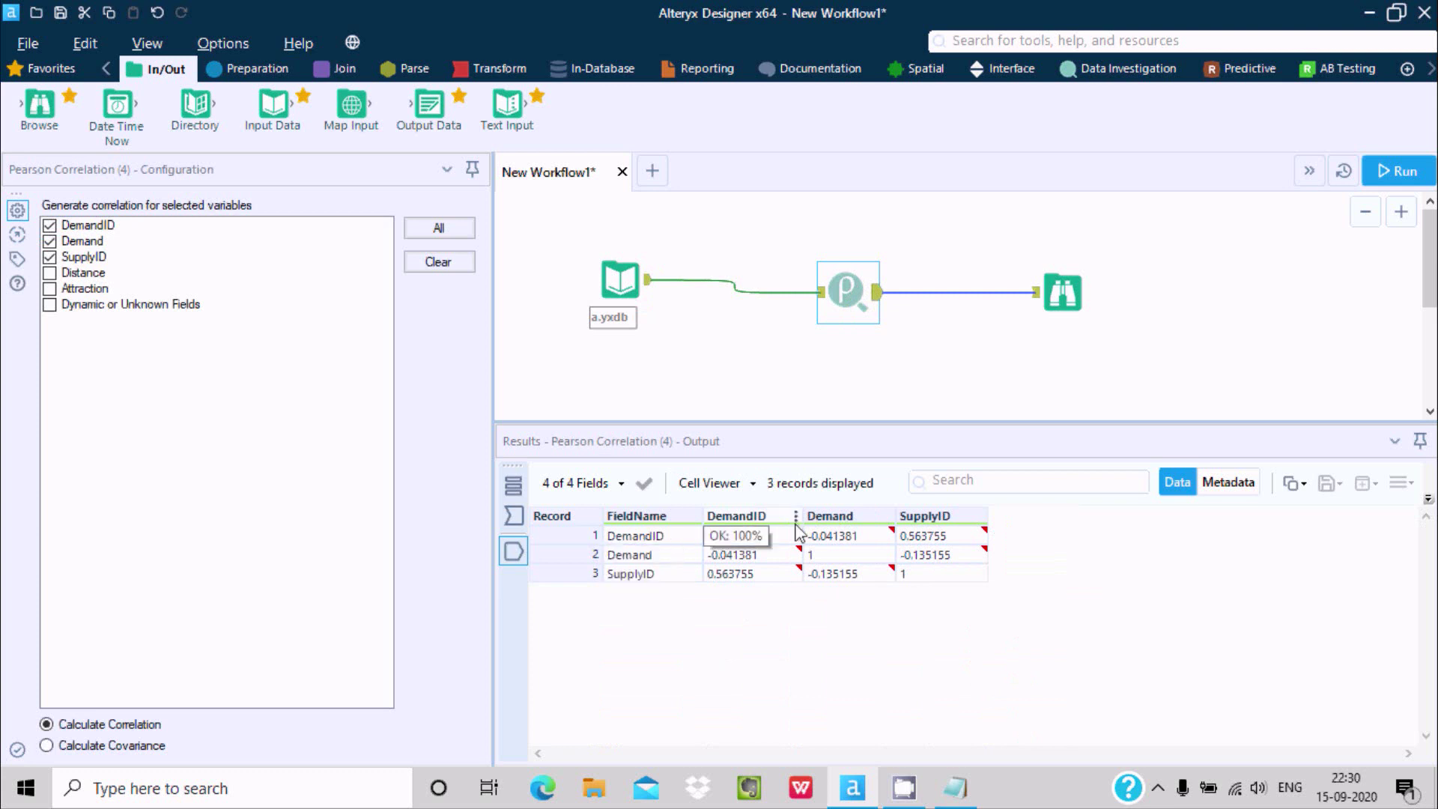
Compare the Pearson input and output data, then view the Browse tool's field profile.
{"action": "left_click", "coordinate": [520, 520]}
{"action": "left_click", "coordinate": [514, 551]}
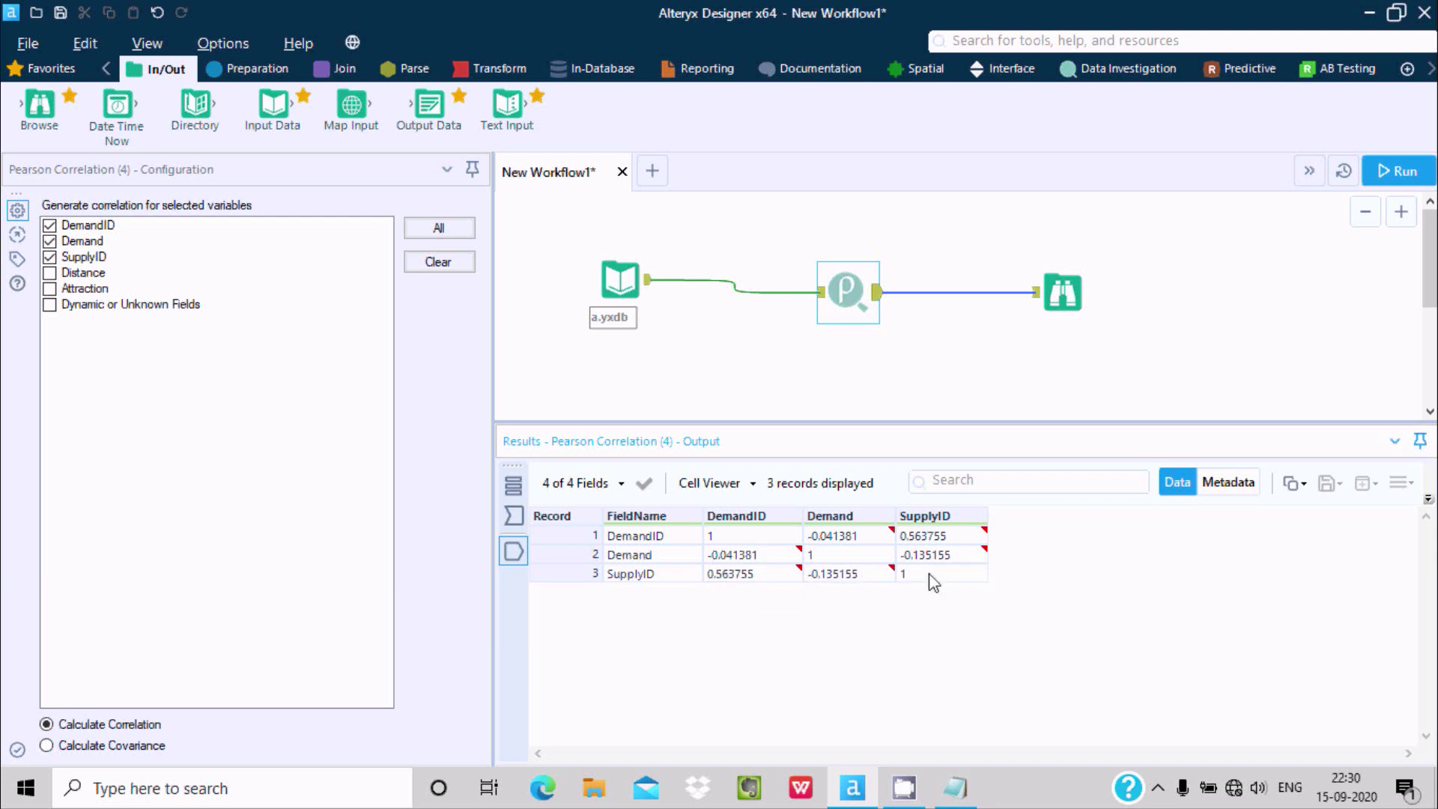
{"action": "left_click", "coordinate": [1063, 286]}
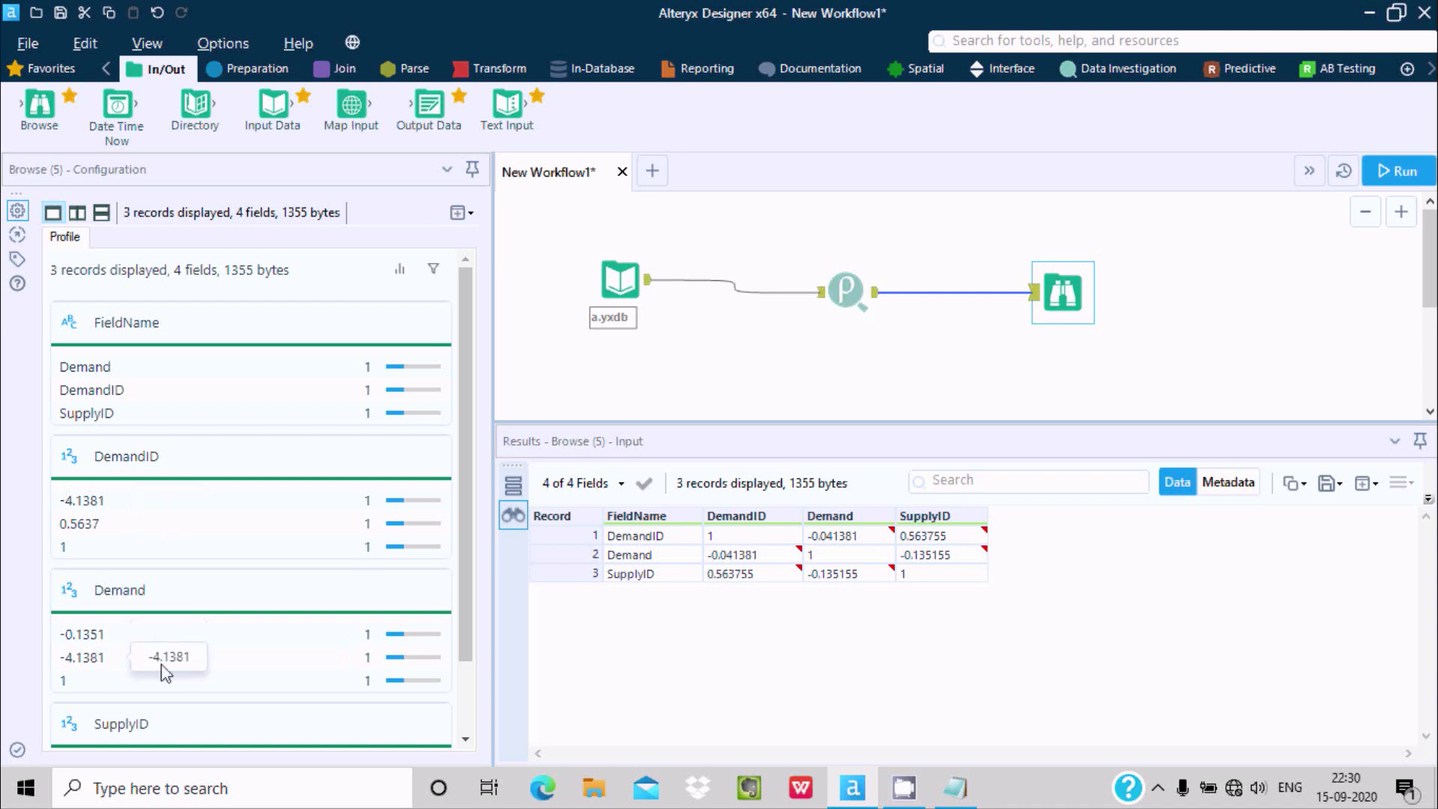
Show the Data Investigation tools and Pearson Correlation's coefficient description.
{"action": "left_click_drag", "start_coordinate": [460, 424], "coordinate": [460, 494]}
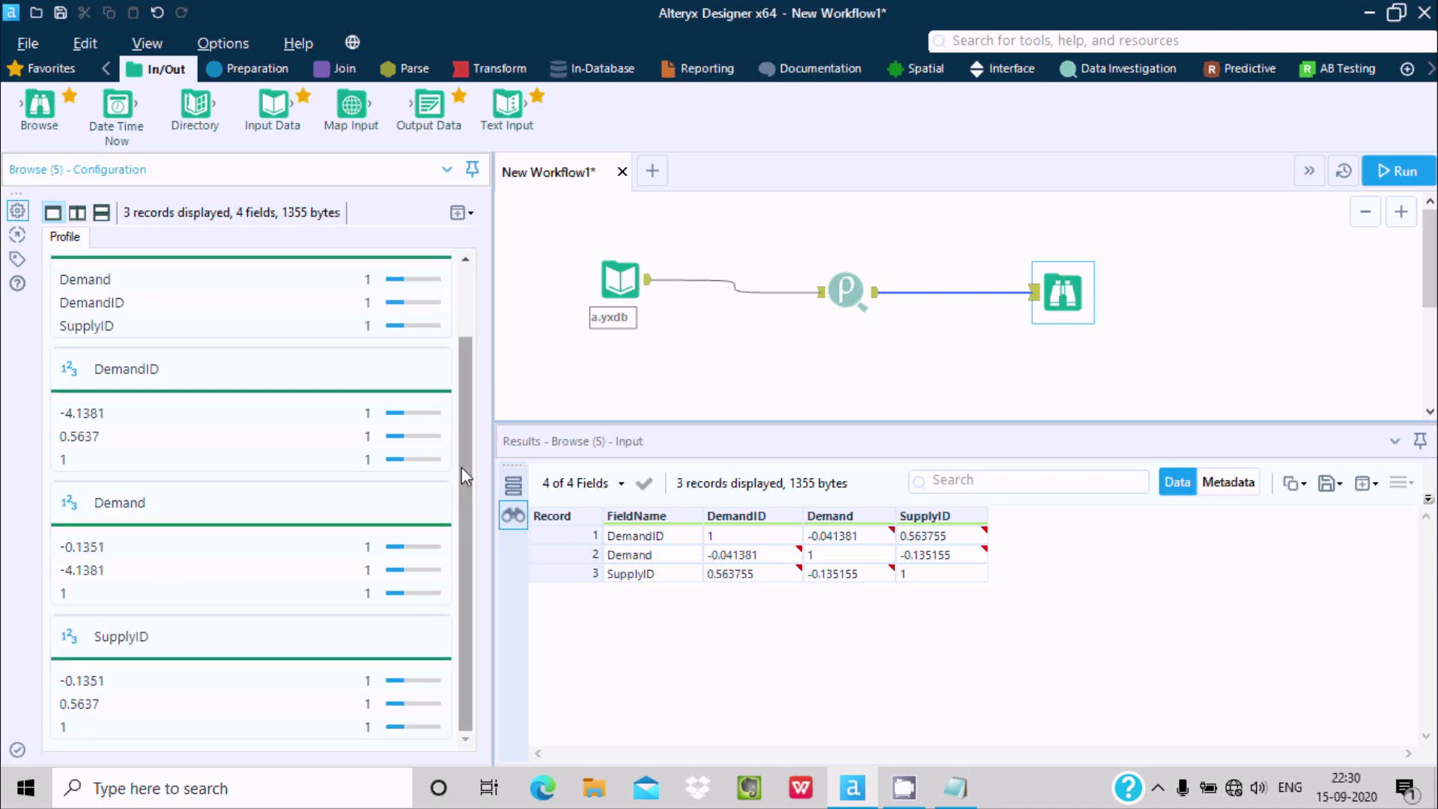
{"action": "left_click_drag", "start_coordinate": [461, 466], "coordinate": [463, 396]}
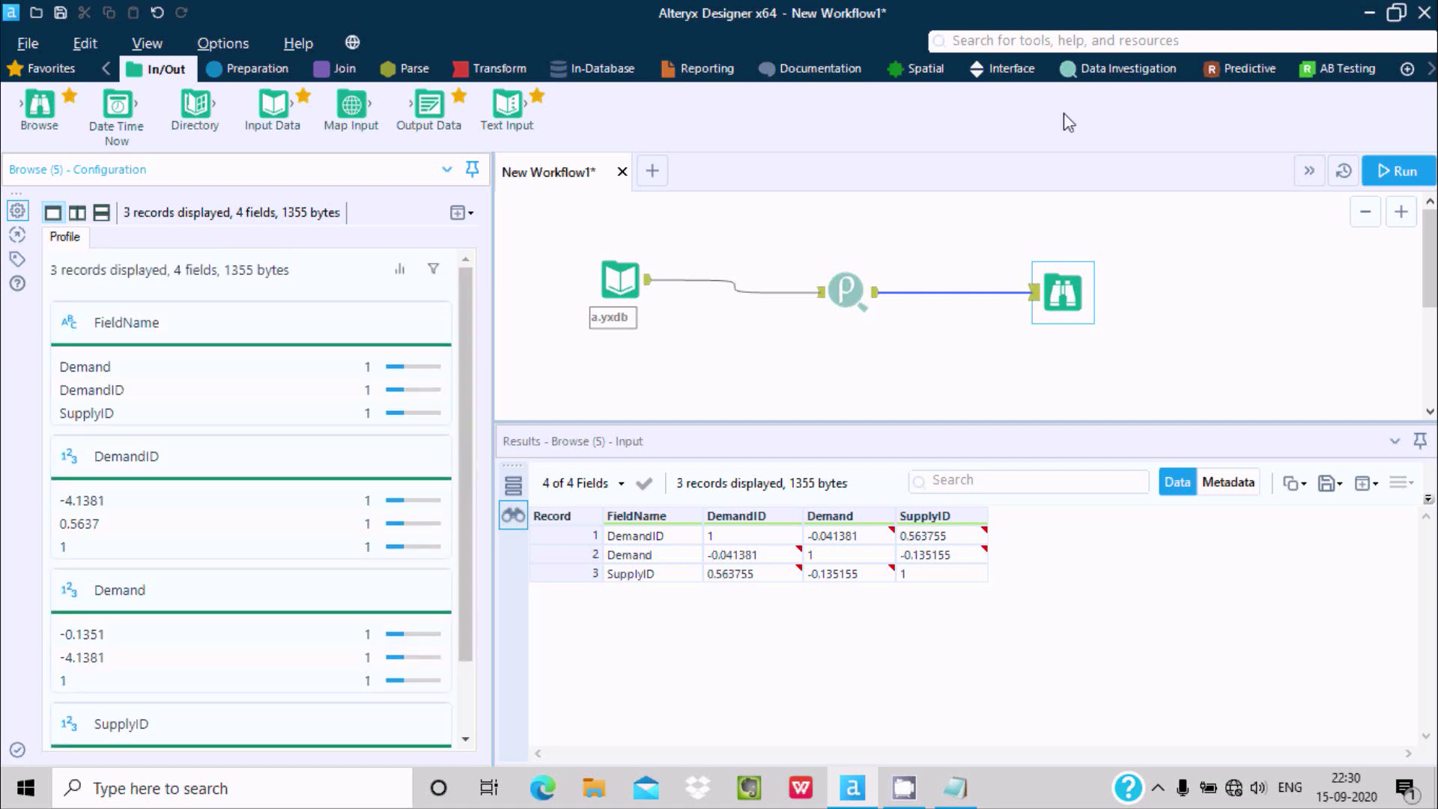
{"action": "left_click", "coordinate": [1127, 69]}
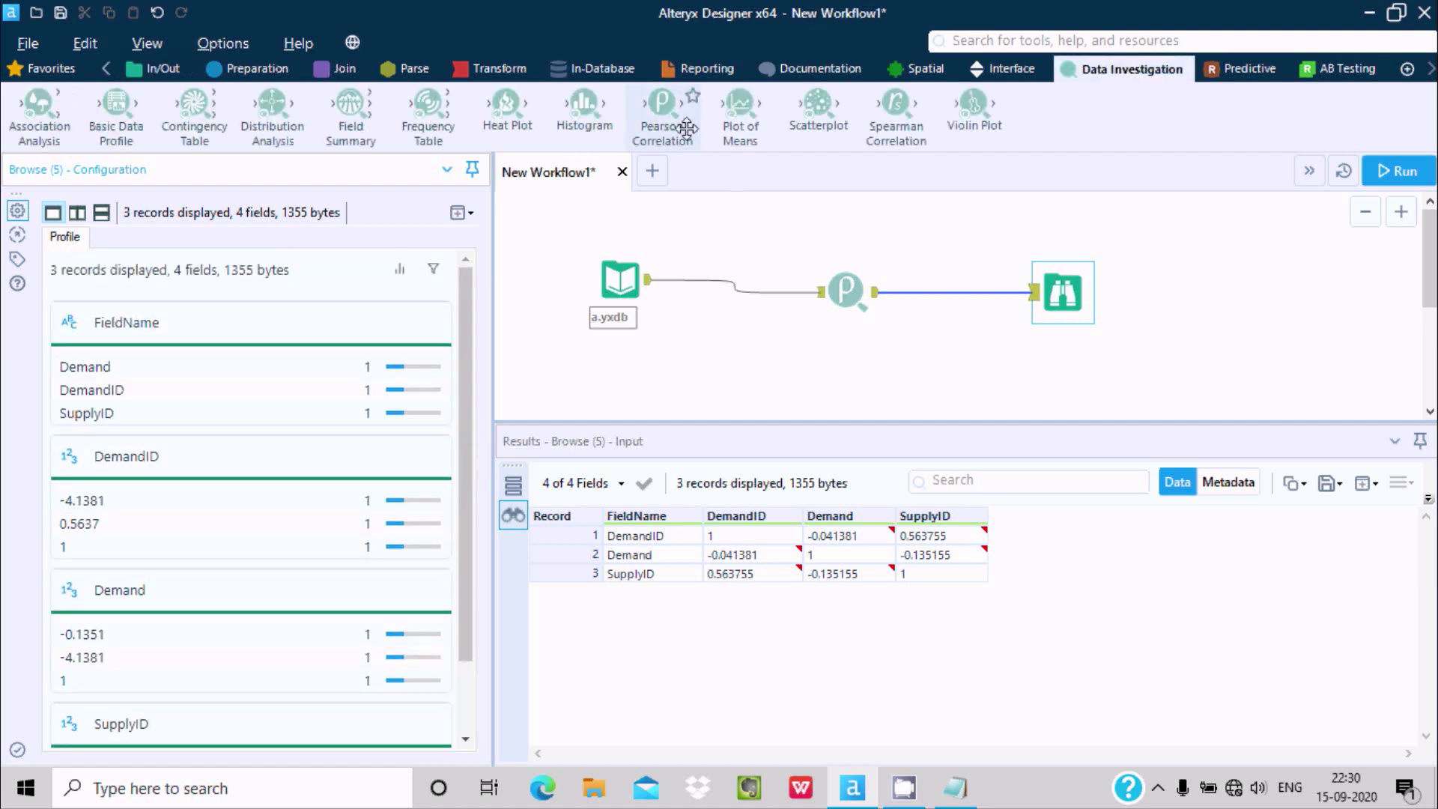
{"action": "mouse_move", "coordinate": [686, 129]}
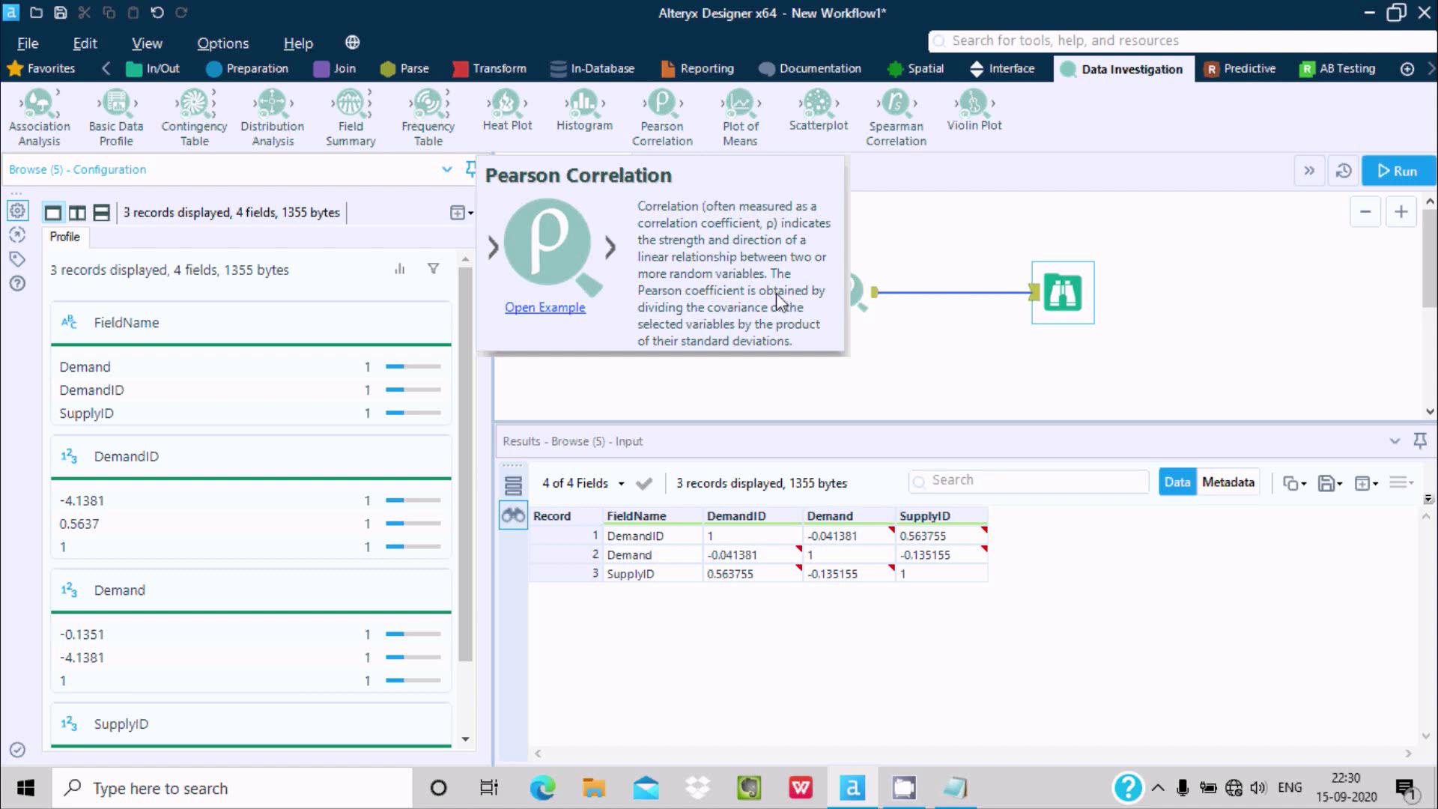